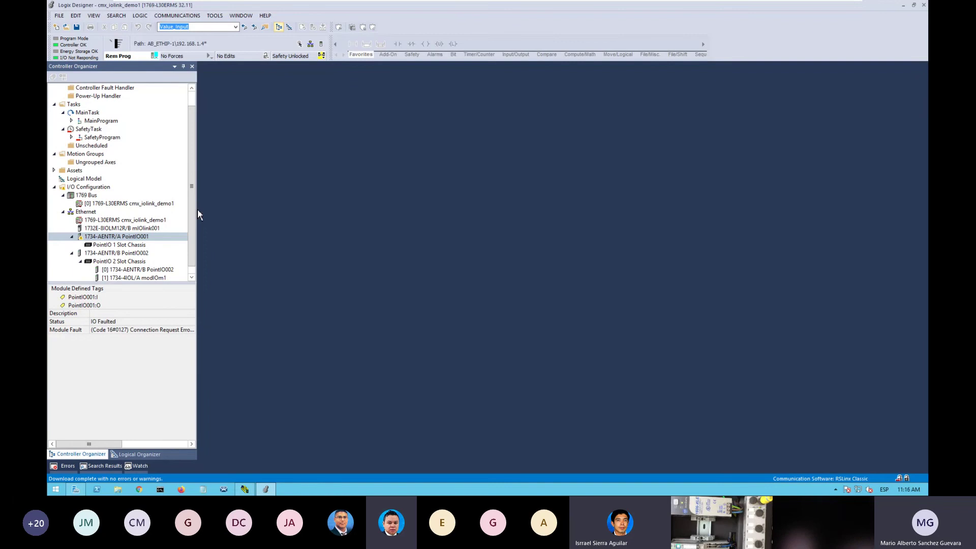
Step: Check the status of the controller, mIOlink001, PointIO001 and PointIO002 in the I/O Configuration, and widen the Controller Organizer
drag(193, 209, 195, 285)
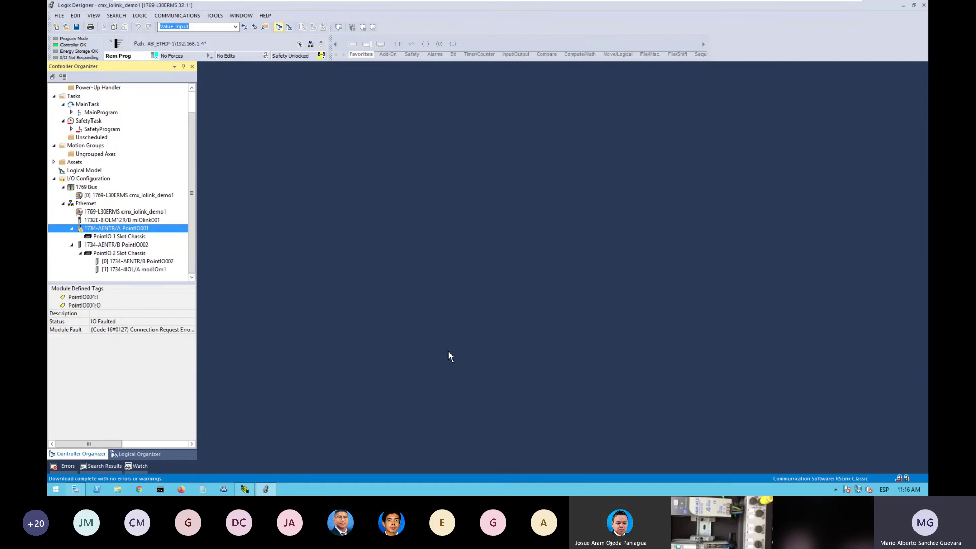
click(145, 197)
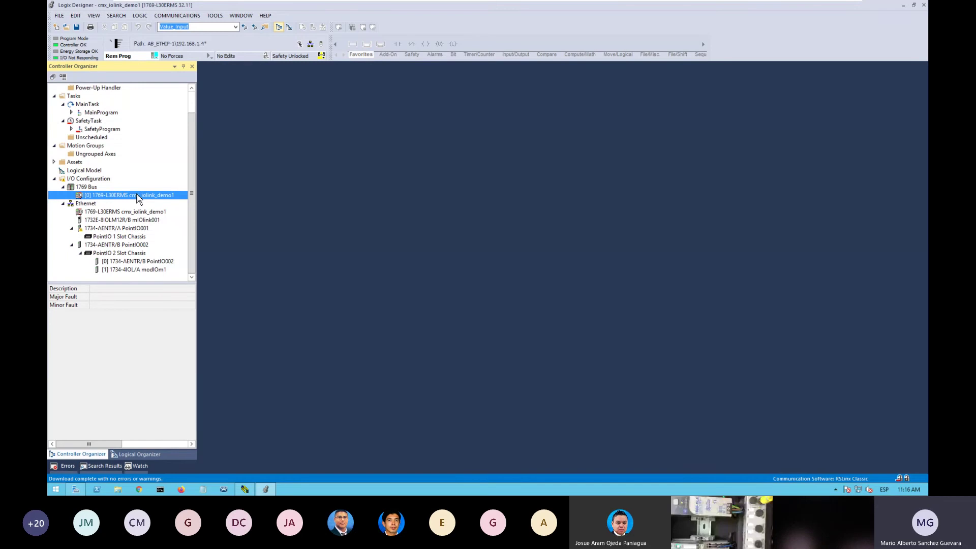
click(143, 220)
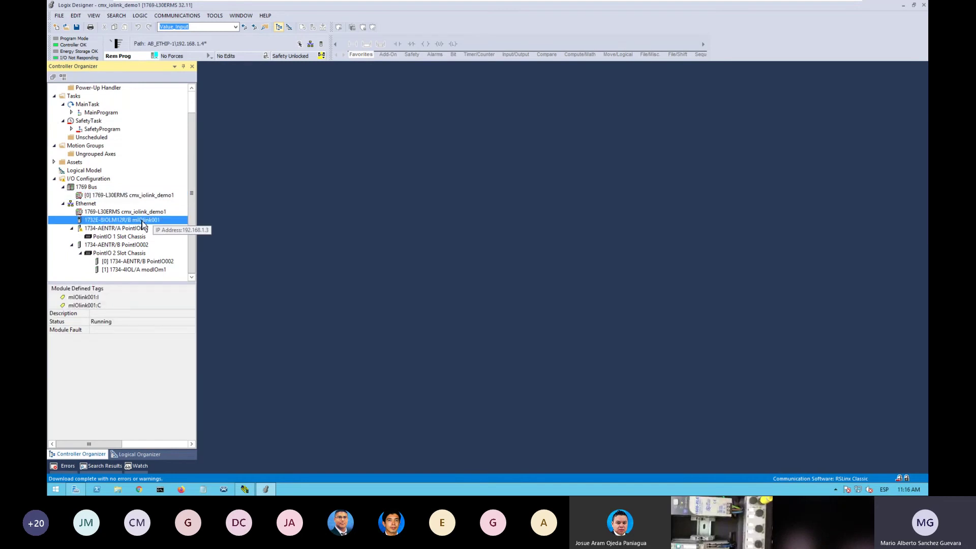
click(133, 229)
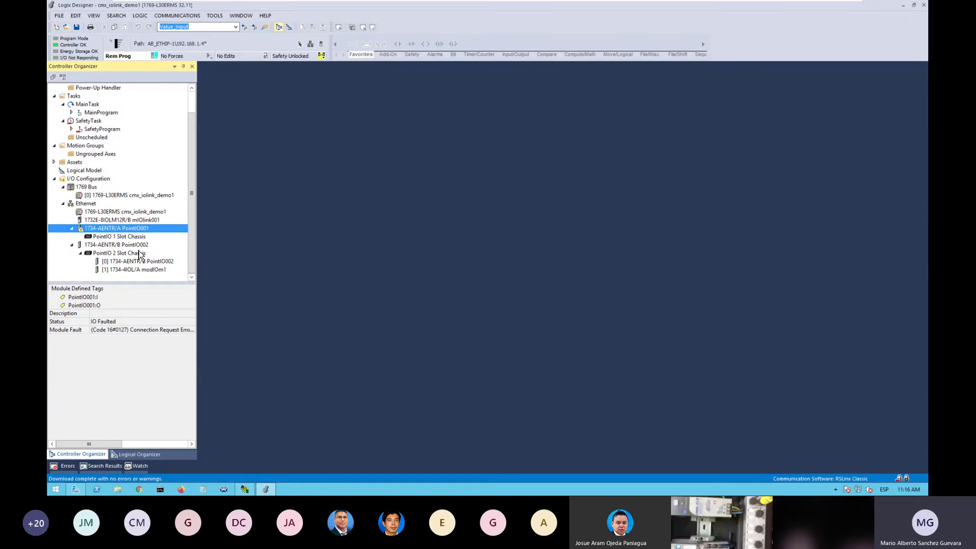
click(137, 246)
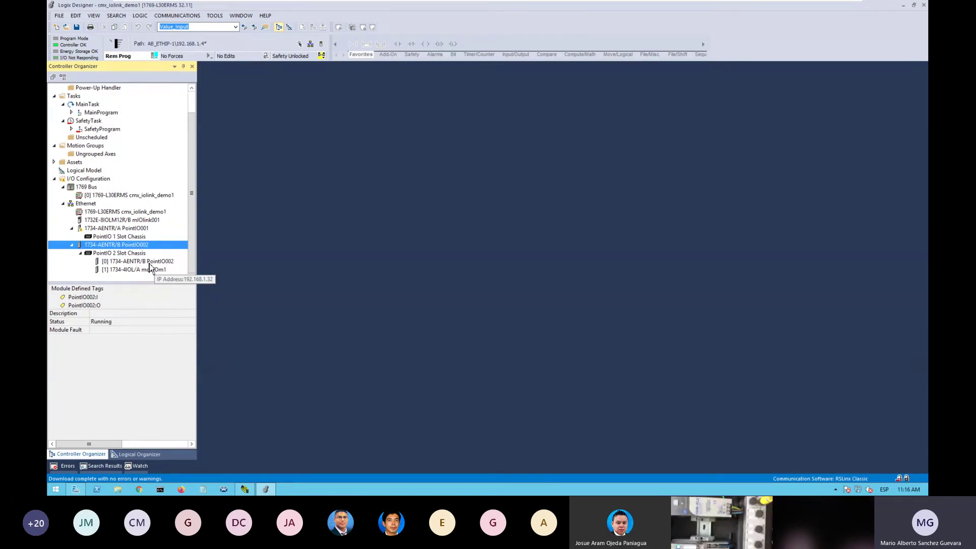
click(150, 262)
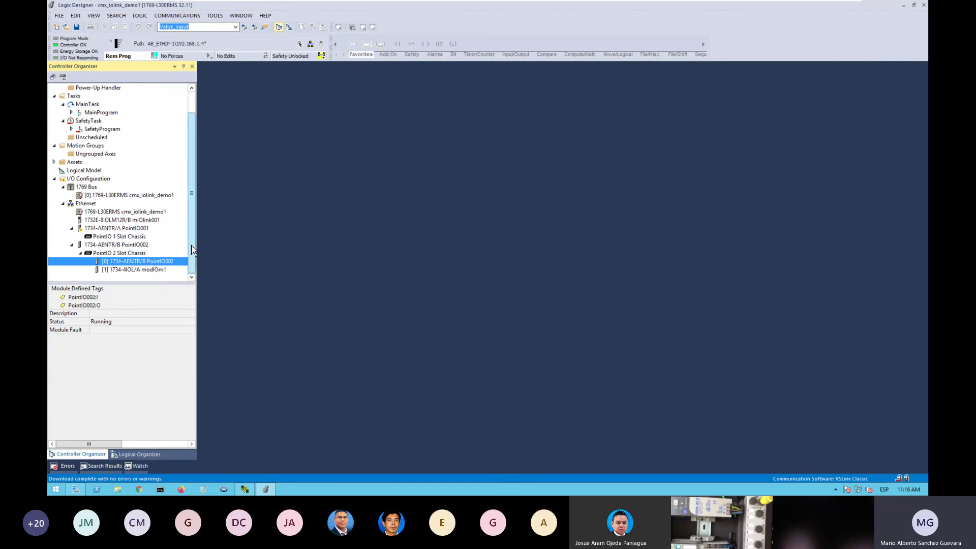
drag(196, 248, 217, 249)
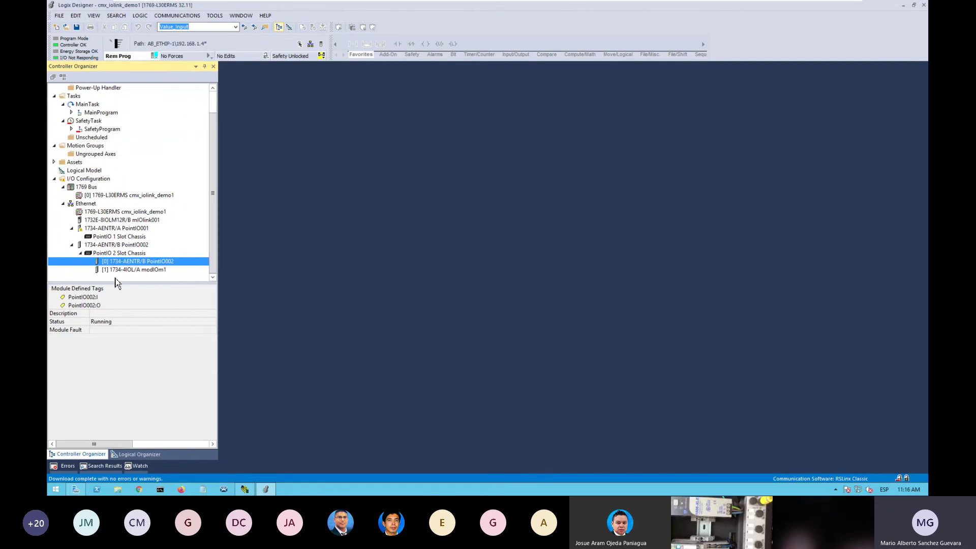
Step: Review the general properties of the 1734-4IOL module modIOm1 in slot 1 of PointIO002, and close them
click(116, 272)
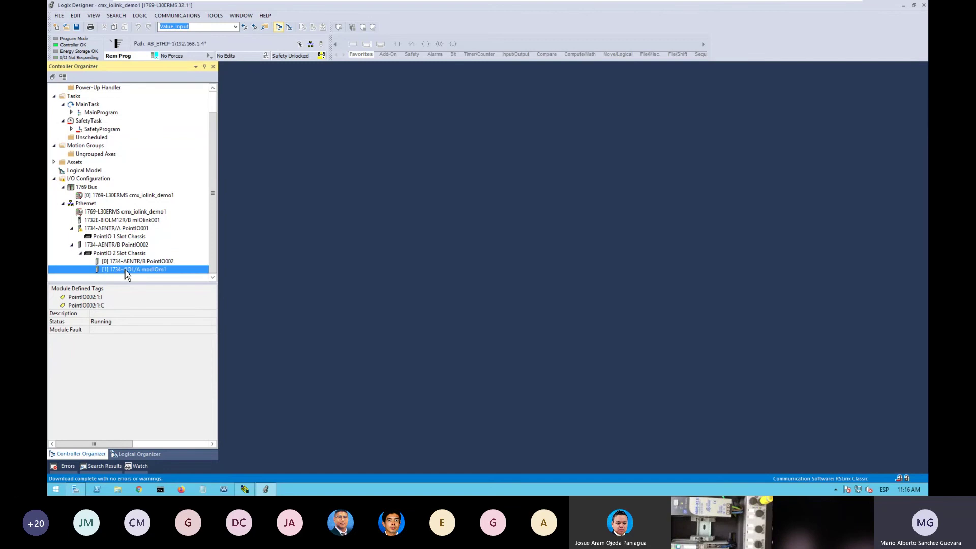
right_click(126, 273)
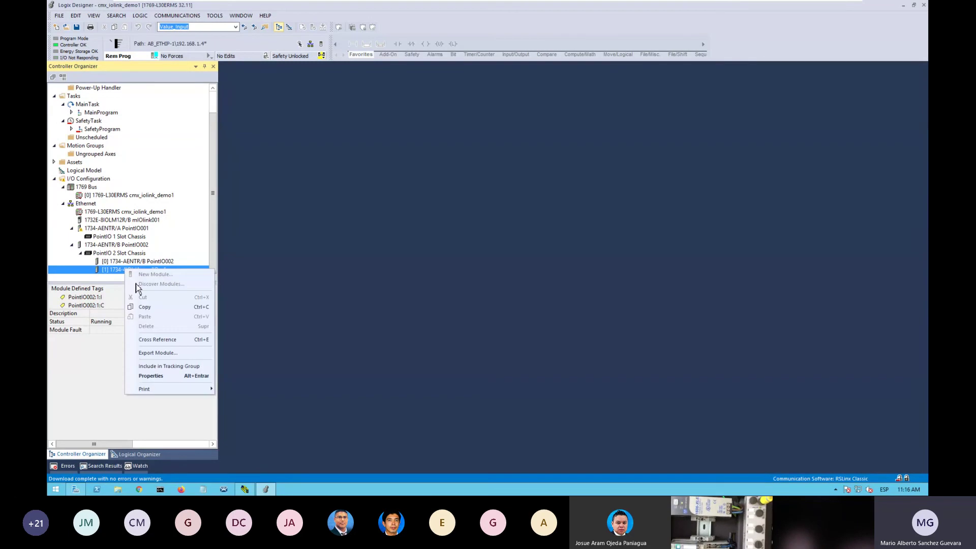
click(173, 379)
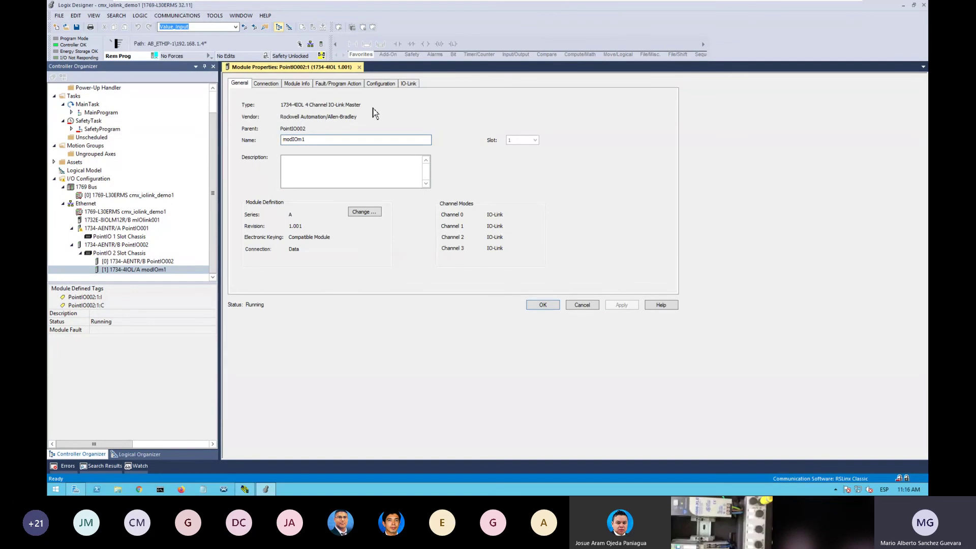
click(550, 307)
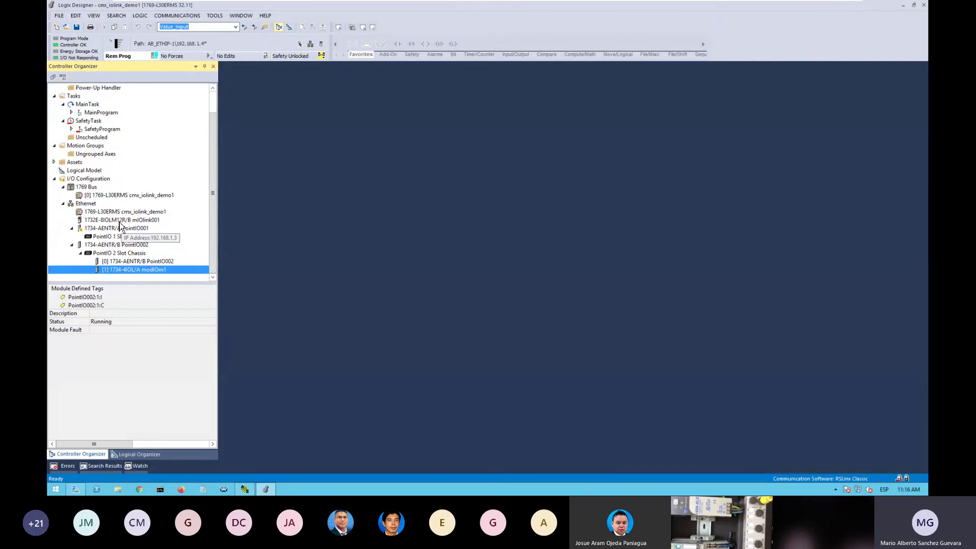
Step: Select the 1732E-8IOLM12R module mIOlink001 under Ethernet and take the project offline from the controller
click(120, 222)
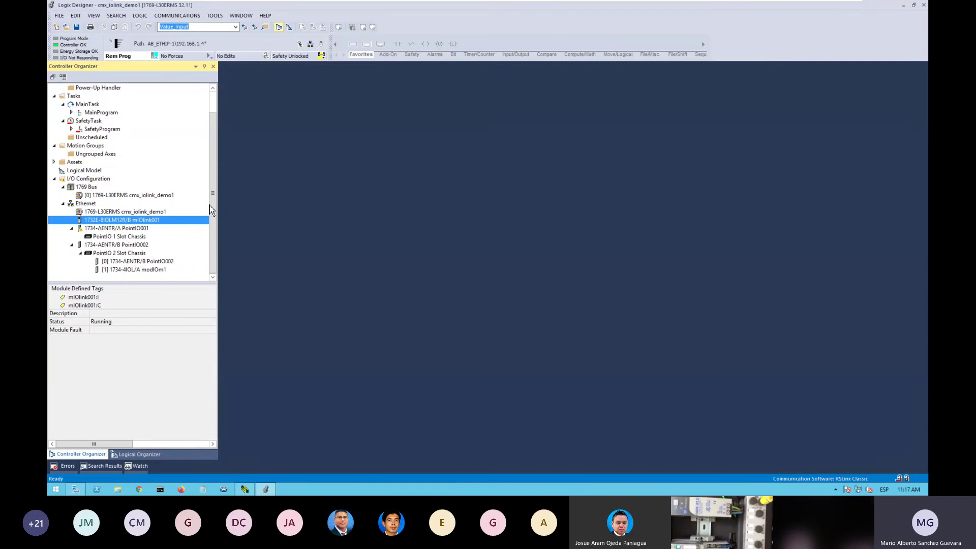
key(Left)
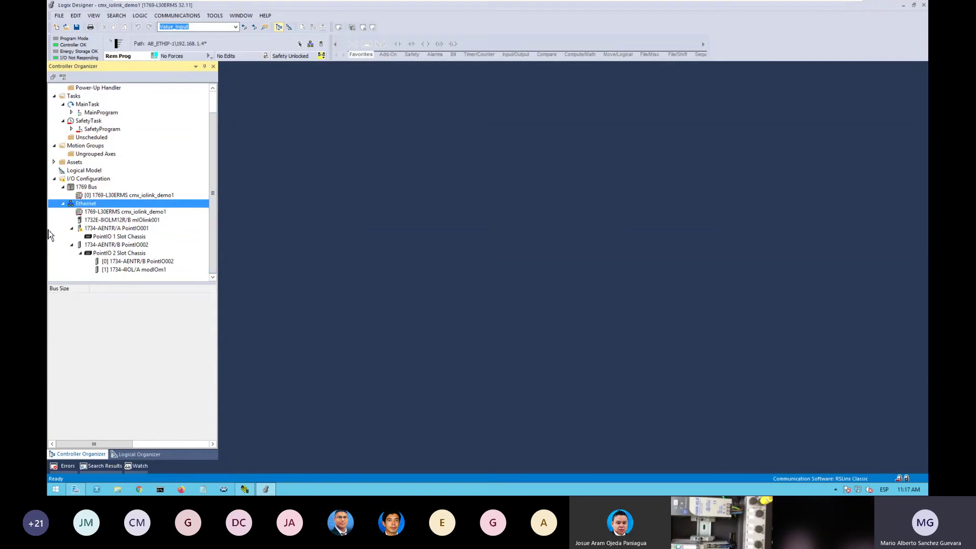
click(131, 221)
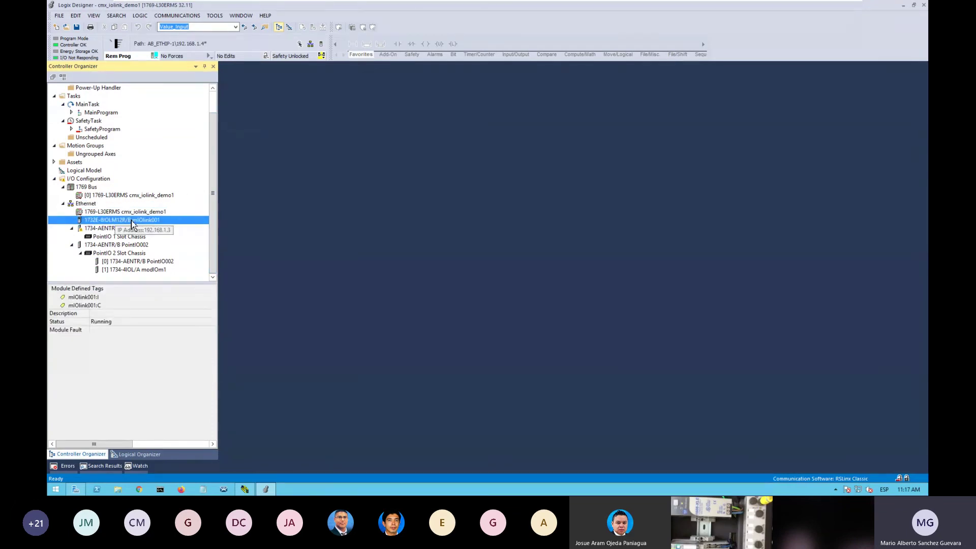
scroll(215, 126, up, 1)
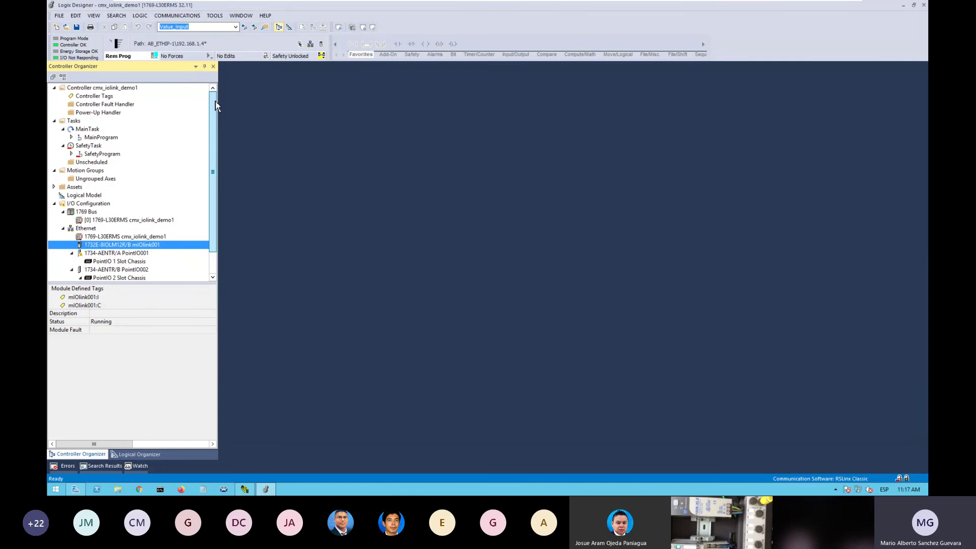
scroll(215, 106, down, 1)
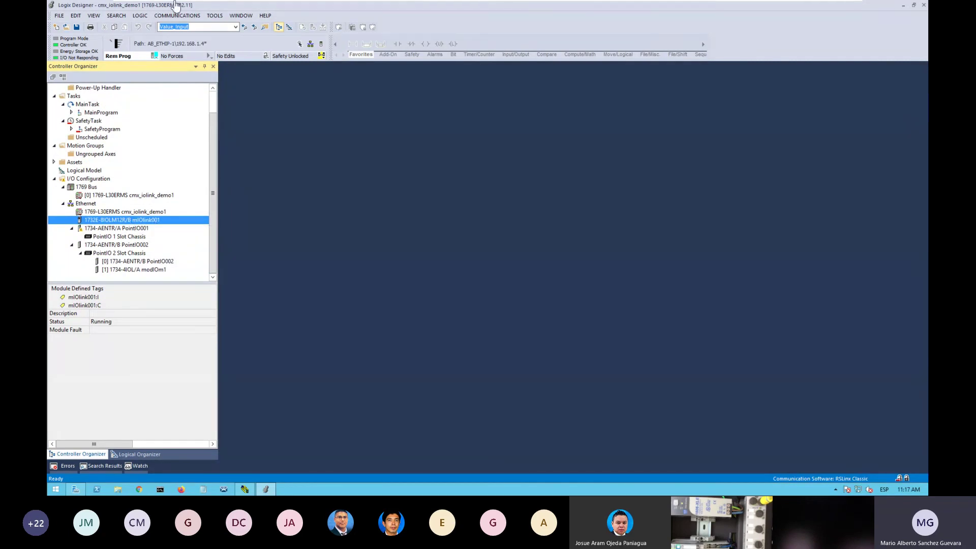
click(173, 16)
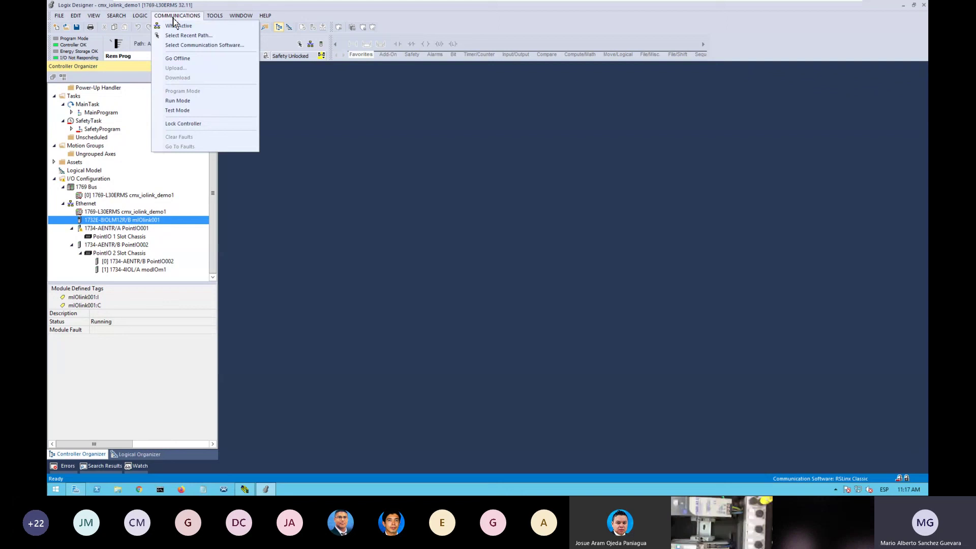
click(195, 58)
Step: Open the module properties of the 1732E-8IOLM12R IO-Link master mIOlink001
right_click(139, 221)
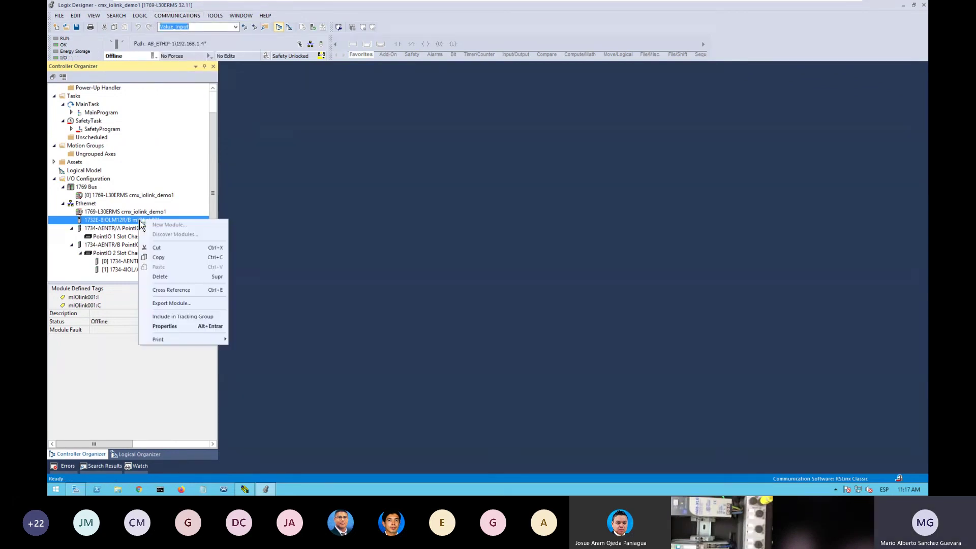
click(115, 237)
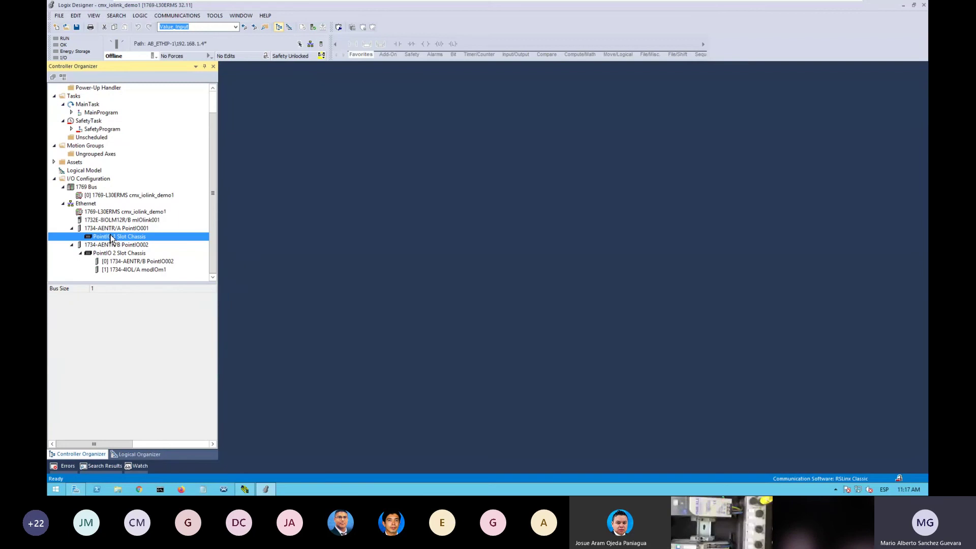
click(132, 222)
right_click(132, 223)
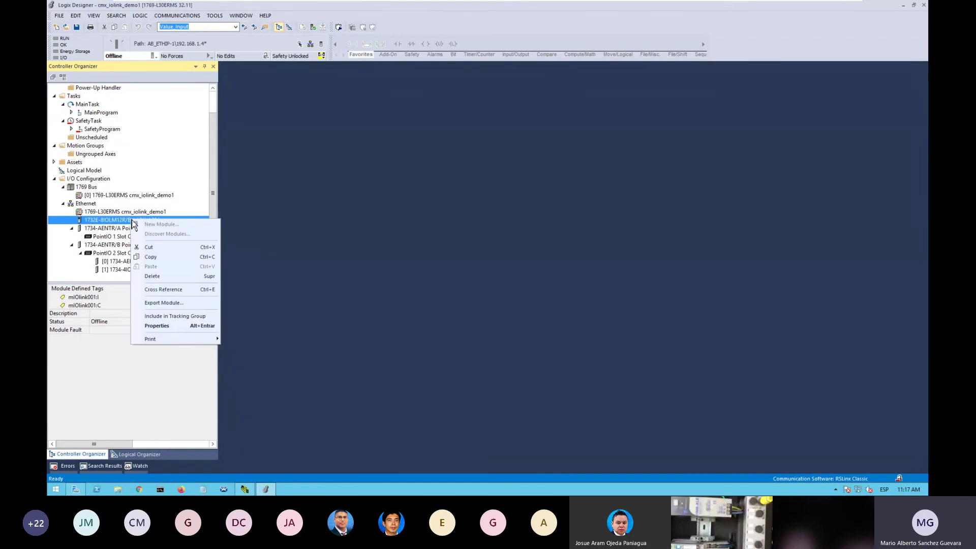
click(179, 325)
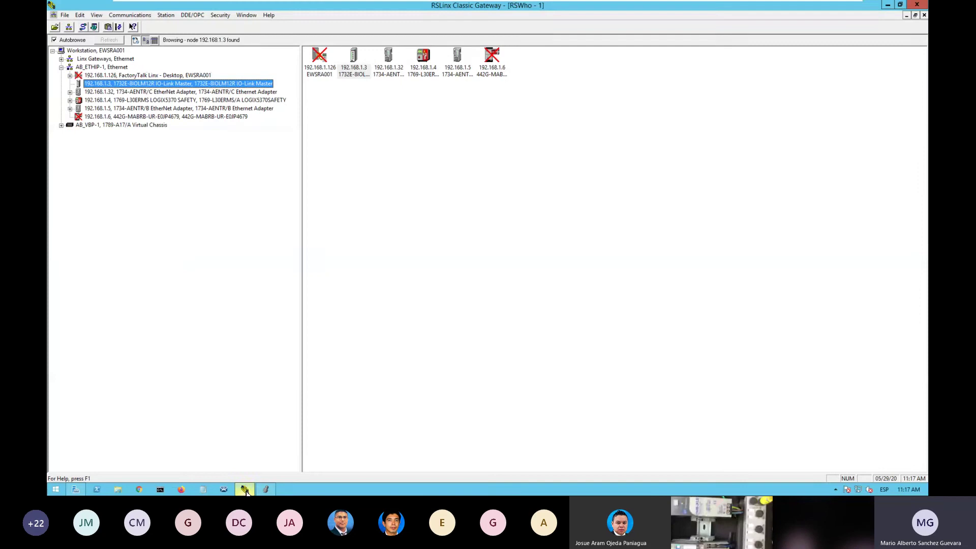
Step: Switch to RSLinx Classic and check the device name and revision of the IO-Link master at 192.168.1.3
click(245, 489)
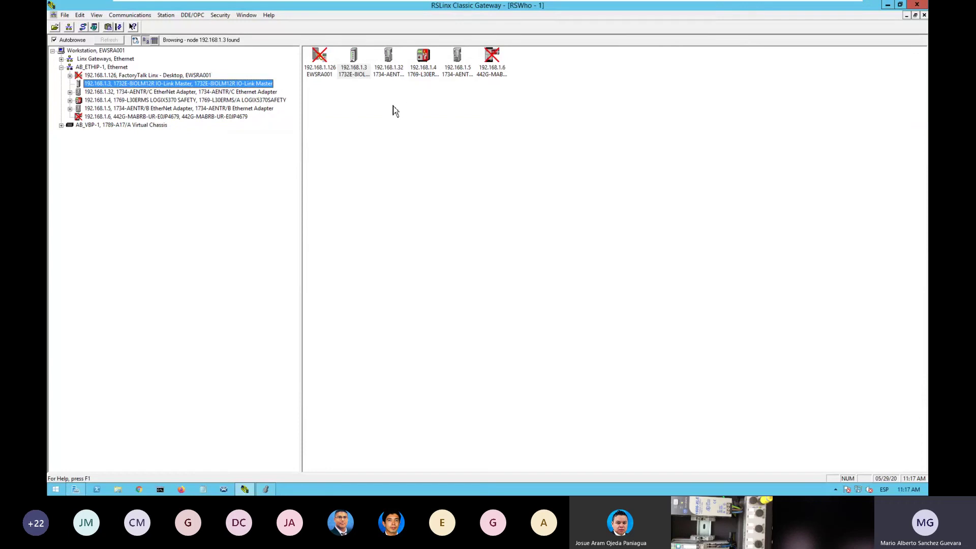
click(358, 85)
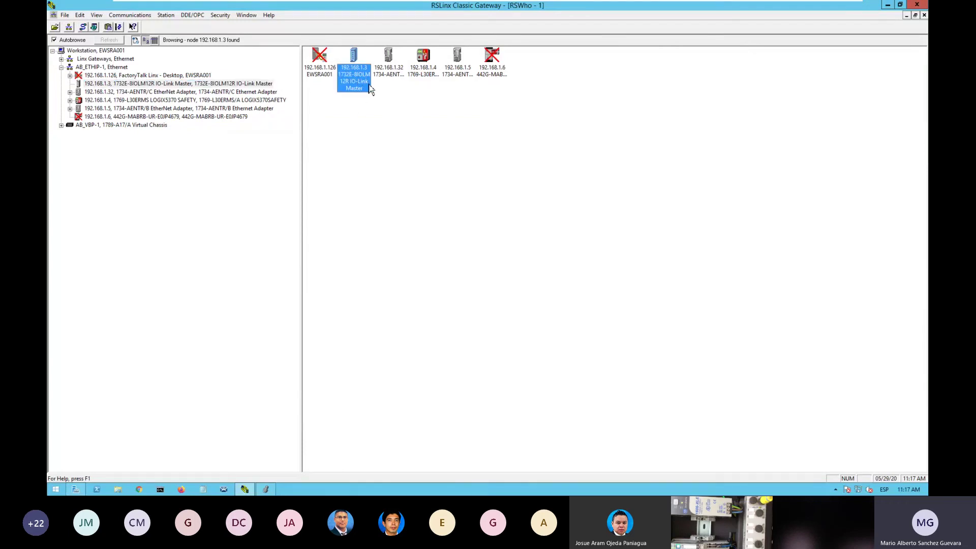
right_click(359, 78)
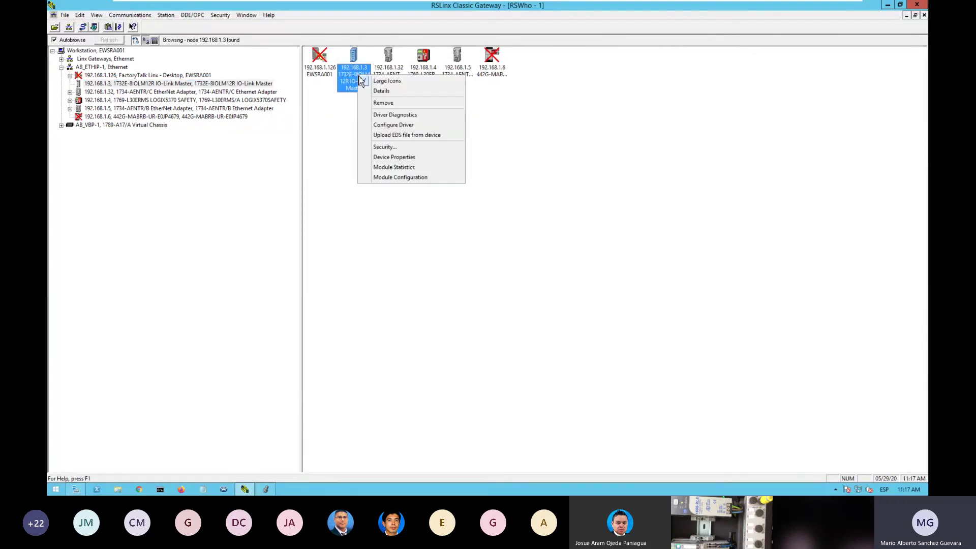
click(393, 158)
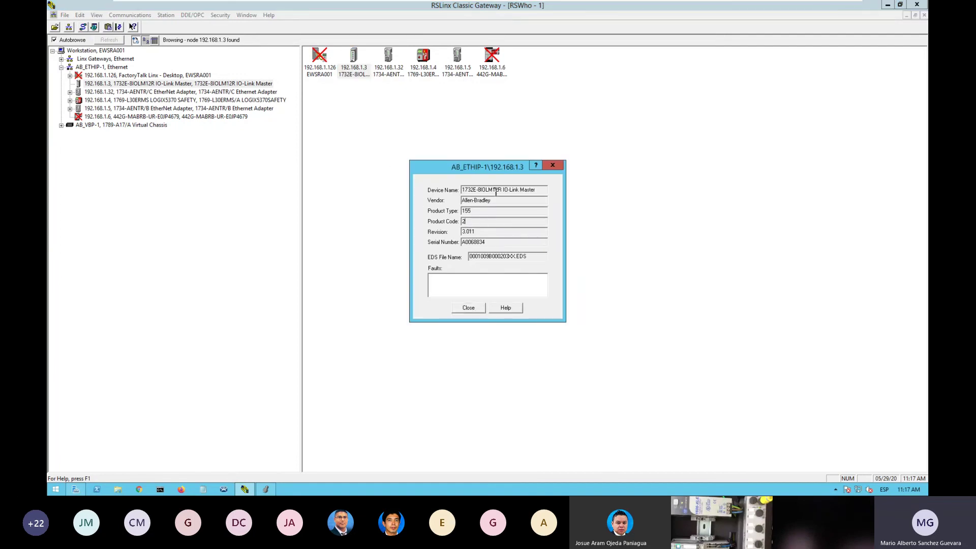
drag(502, 190, 442, 193)
drag(481, 236, 465, 233)
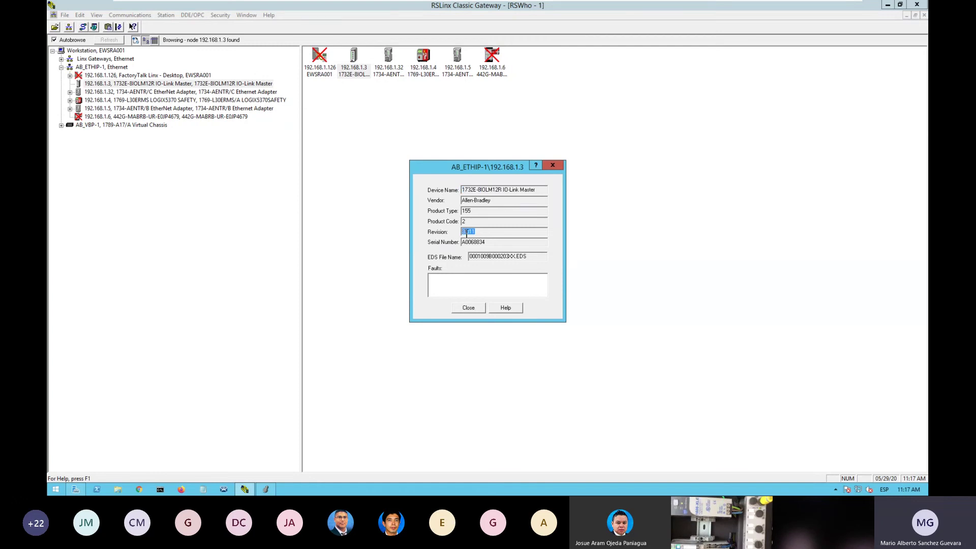
click(467, 308)
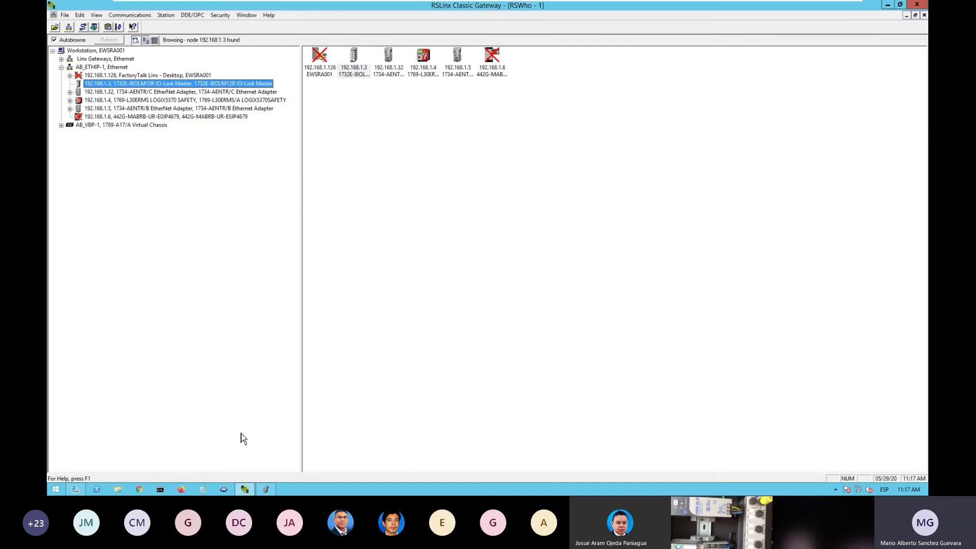
Step: Return to Logix Designer and open the module definition of mIOlink001 for changes
click(264, 489)
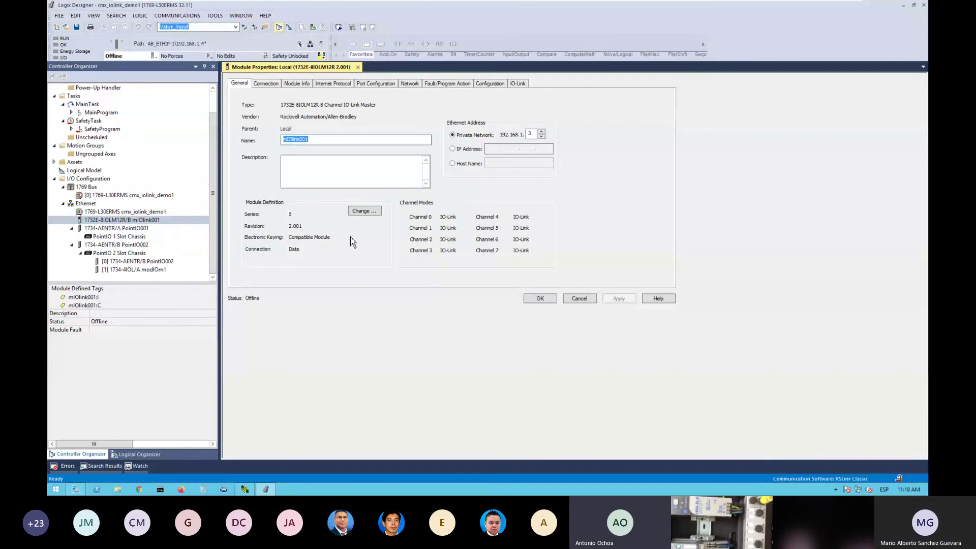
click(331, 159)
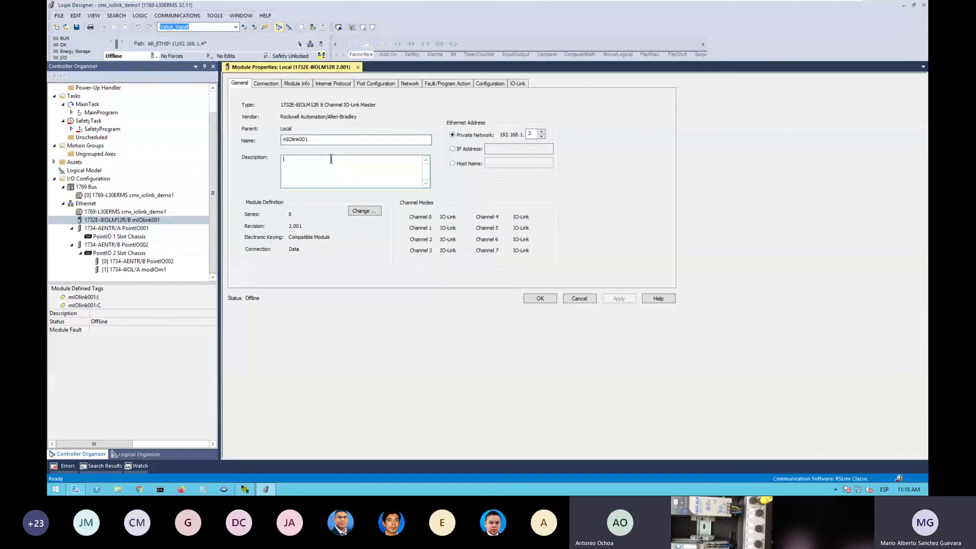
click(364, 211)
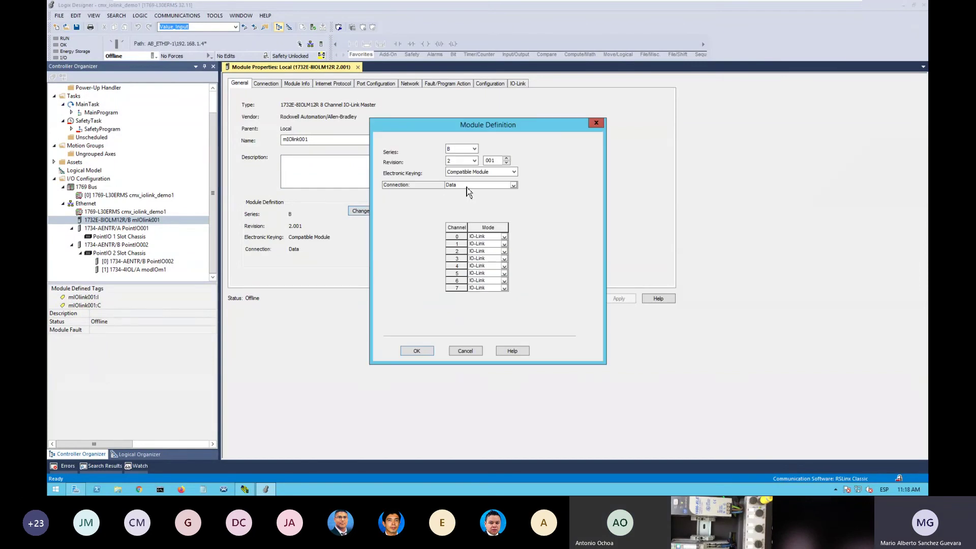
Step: Try series A in the module definition to check its available revisions, and restore series B with revision 2
click(473, 148)
click(473, 156)
click(472, 161)
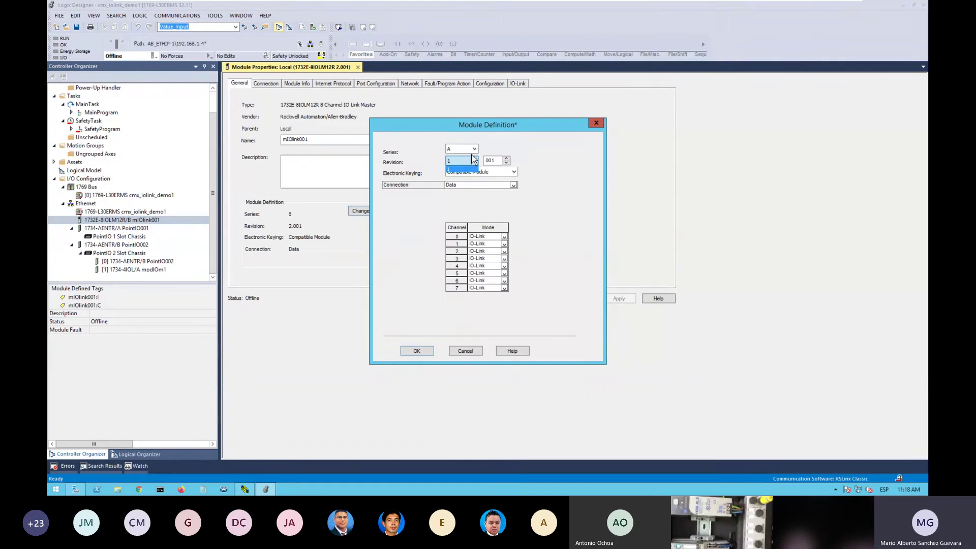
click(471, 163)
scroll(471, 162, down, 1)
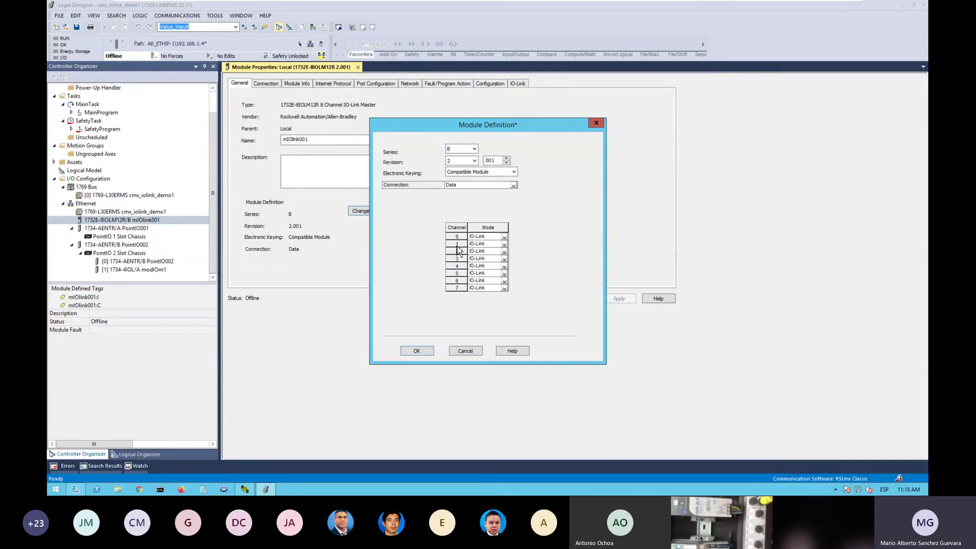
Step: Set channels 1 and 2 of the IO-Link master to Disabled and choose IO-Link for channel 3
click(504, 244)
click(502, 254)
click(504, 251)
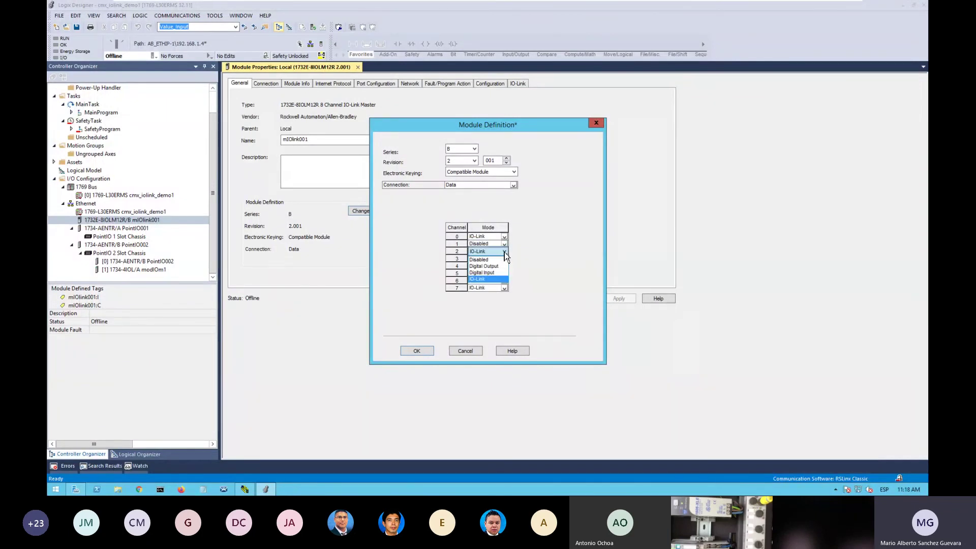
click(502, 259)
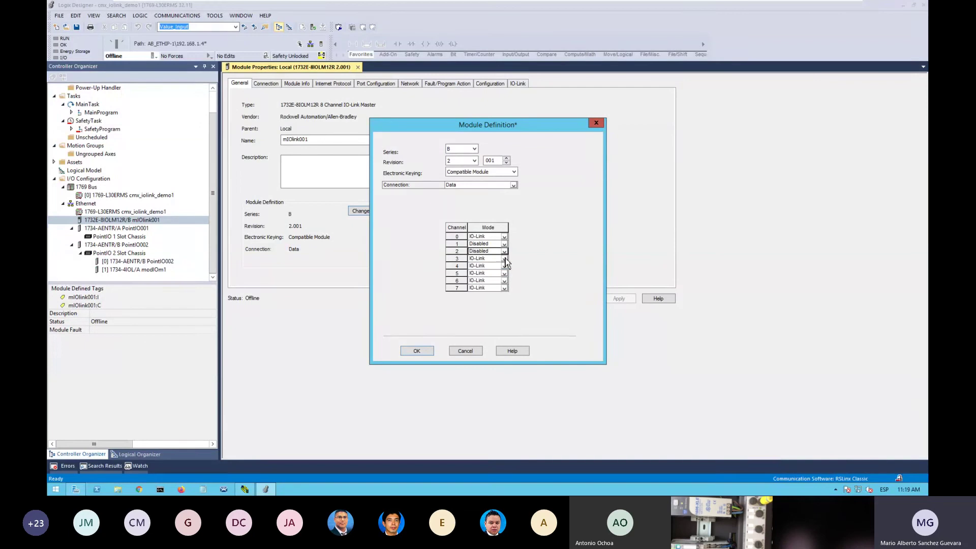
click(504, 258)
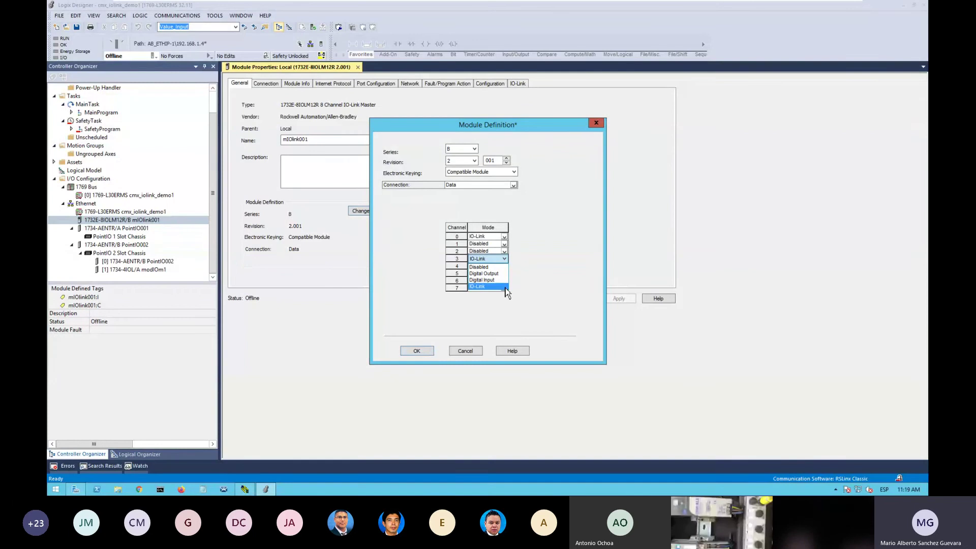
click(506, 288)
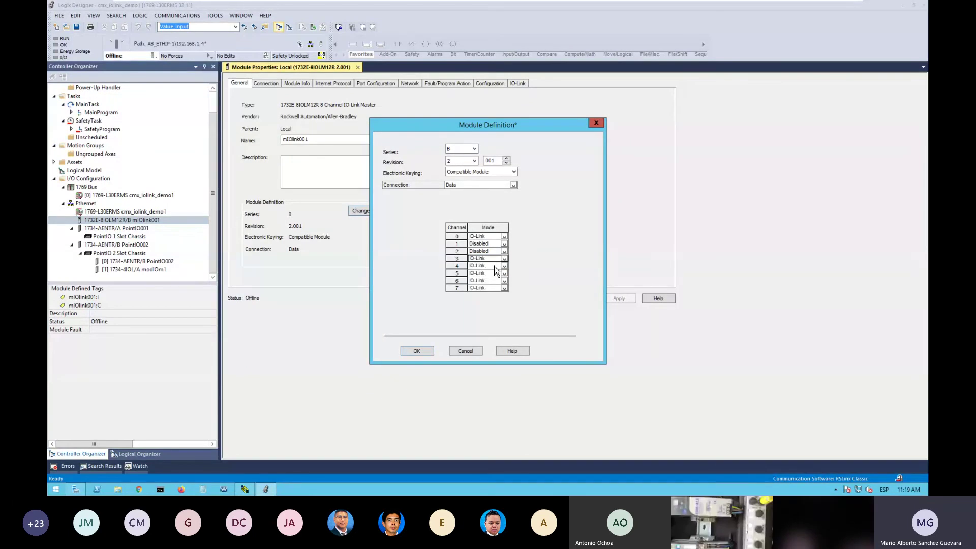
Step: Set the mode of channels 4, 5, 6 and 7 to Disabled in the module definition
click(495, 266)
click(495, 269)
click(504, 277)
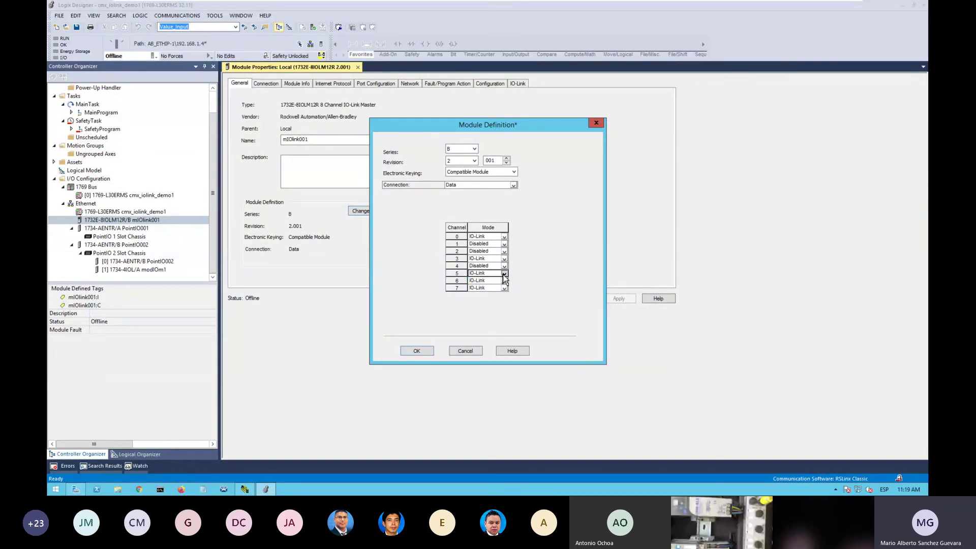
click(502, 274)
click(502, 285)
click(503, 281)
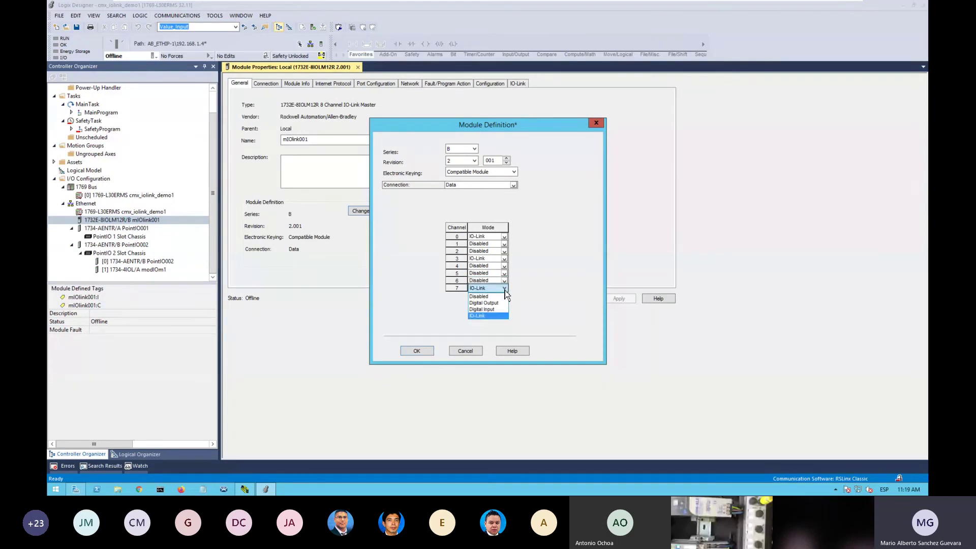
click(492, 296)
Step: Set channel 3 to Disabled and accept the changed module definition of mIOlink001
click(503, 258)
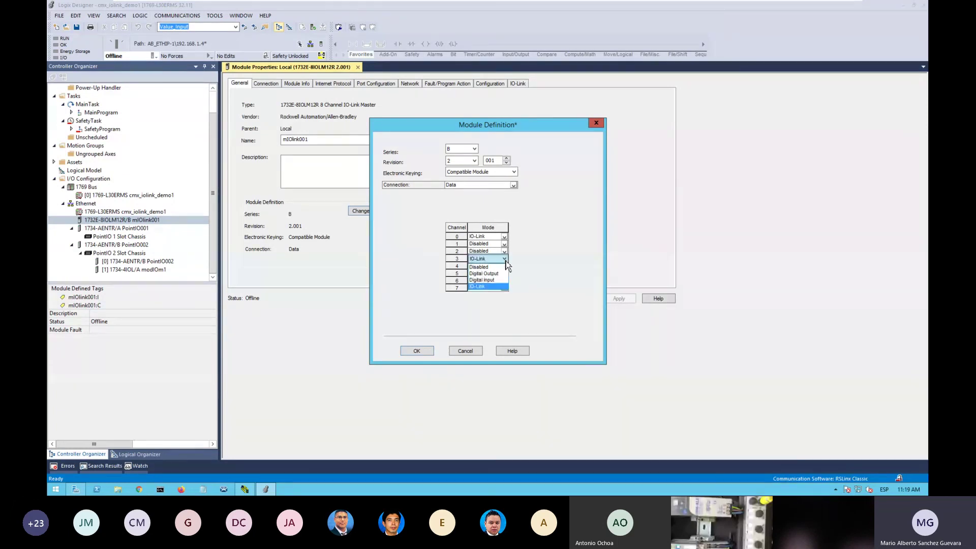
click(487, 267)
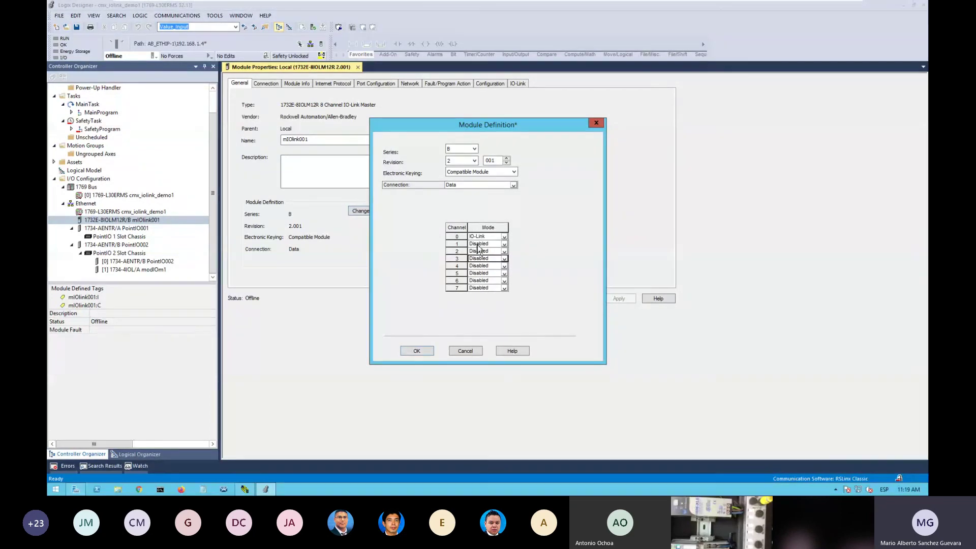
click(482, 260)
click(481, 260)
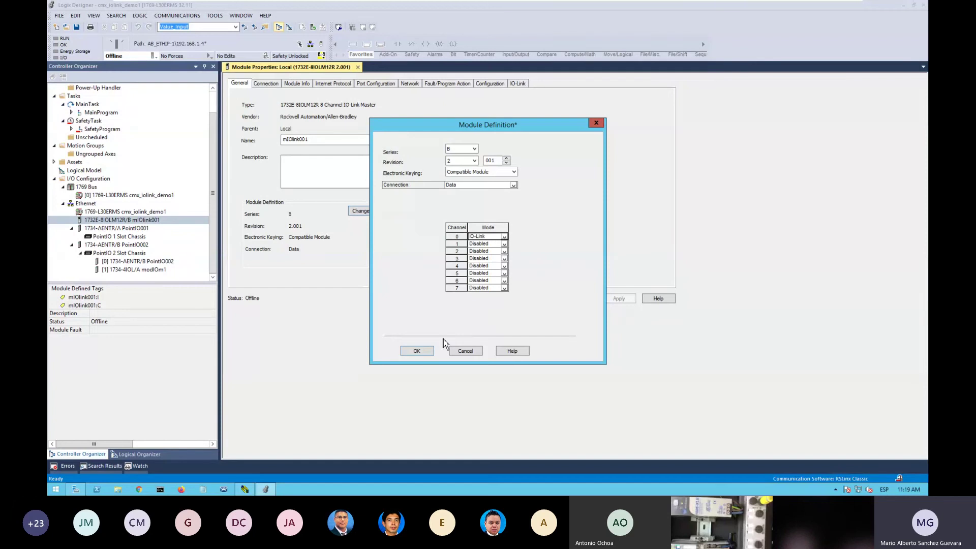
click(427, 351)
click(467, 267)
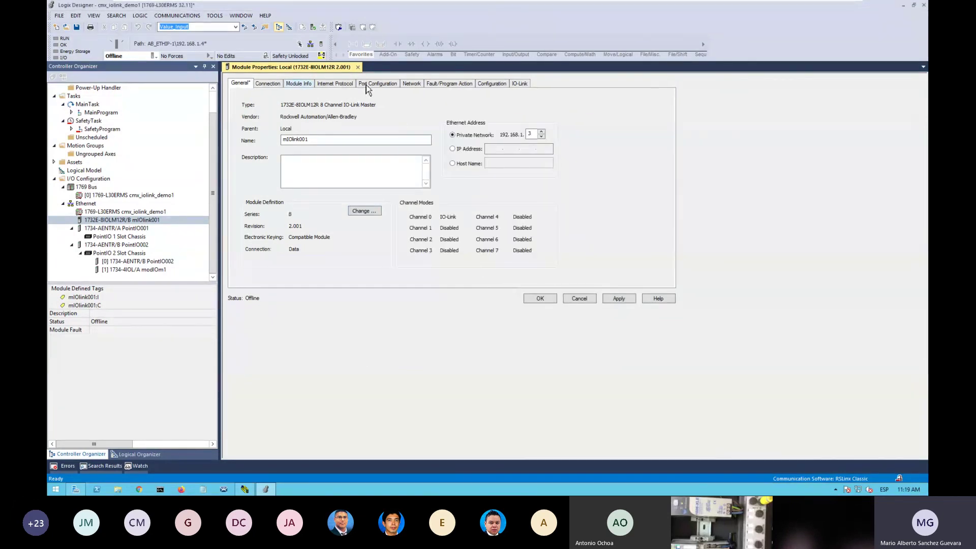
Step: Review the channel modes and the IO-Link channel list, and open the device selection for channel 0
click(520, 86)
click(240, 84)
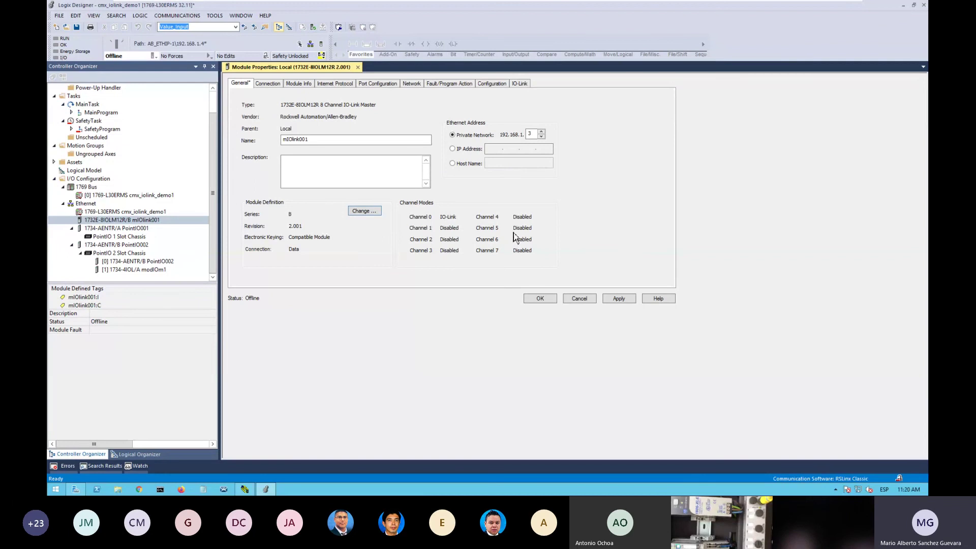
click(525, 89)
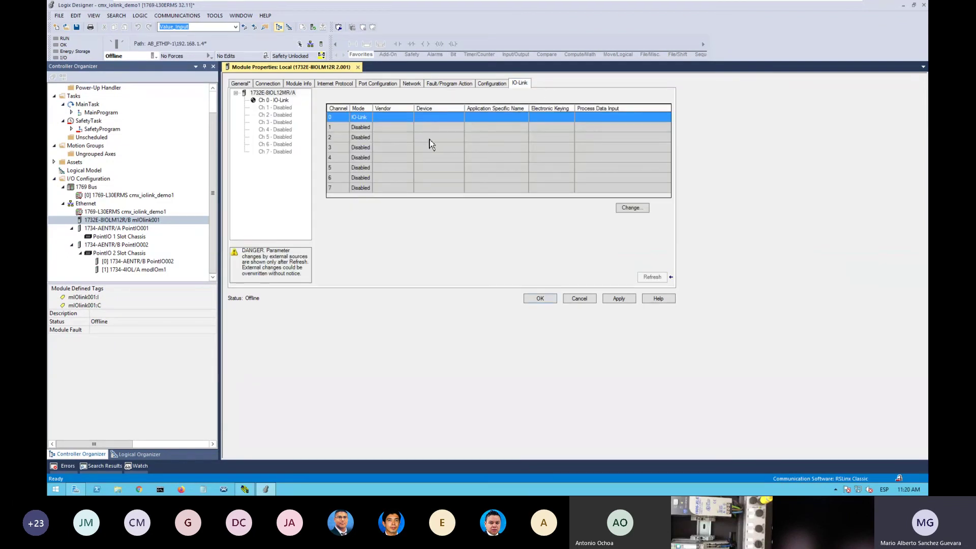
click(280, 102)
click(643, 210)
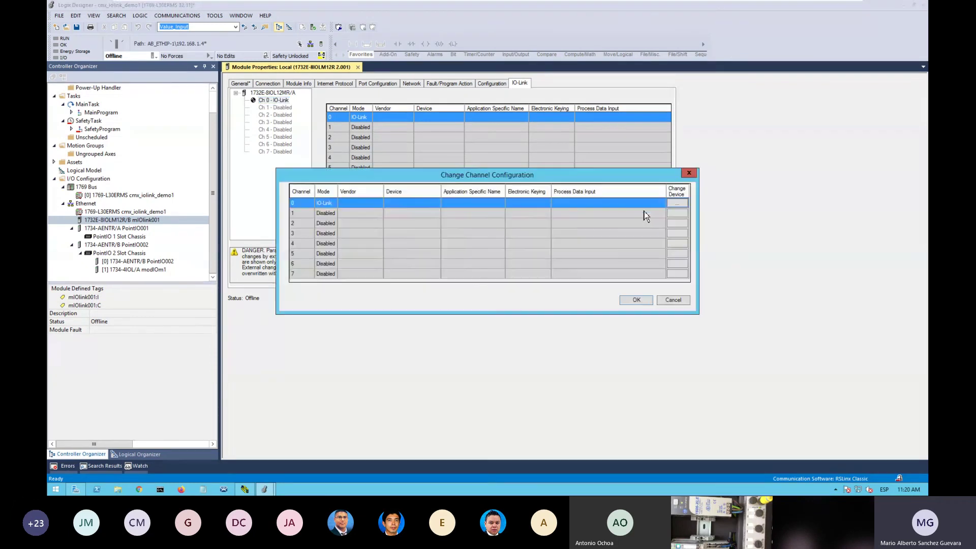
click(675, 205)
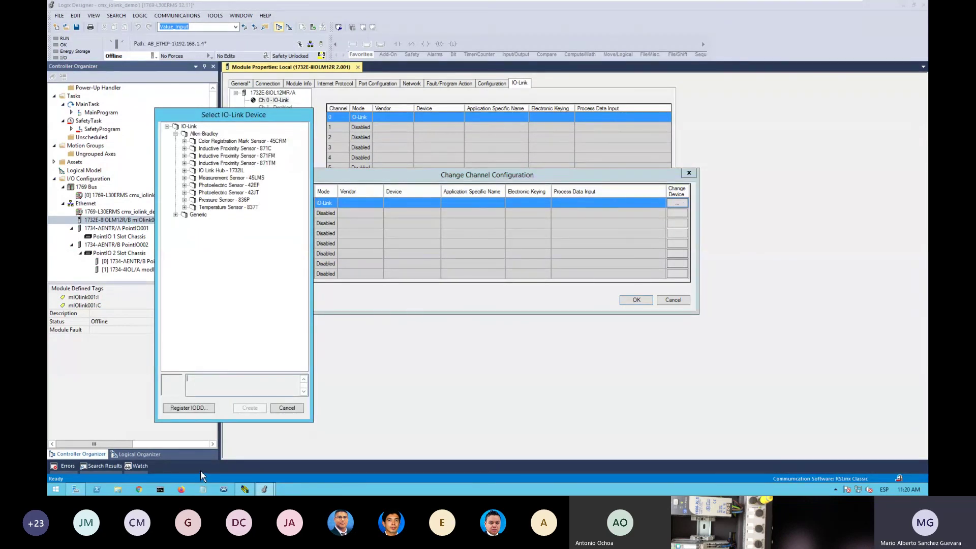
Step: Switch to Notepad and write down the sensor catalog number 42EF-D2MPAK-F4
click(203, 491)
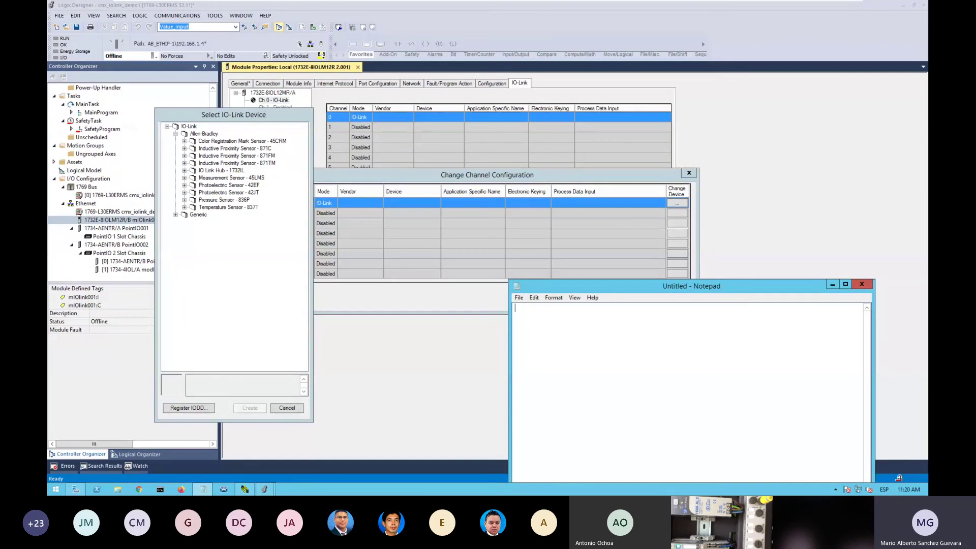
text(42EF-D2MPAK-F4)
Step: Assign the Allen-Bradley photoelectric sensor 42EF-D2MPAK-F4, version V1.1, to channel 0
click(233, 185)
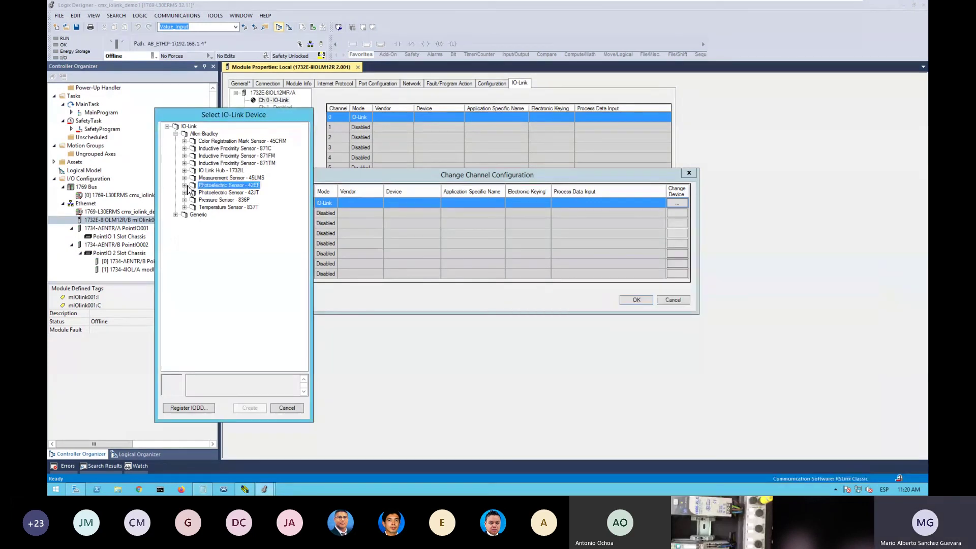
click(185, 186)
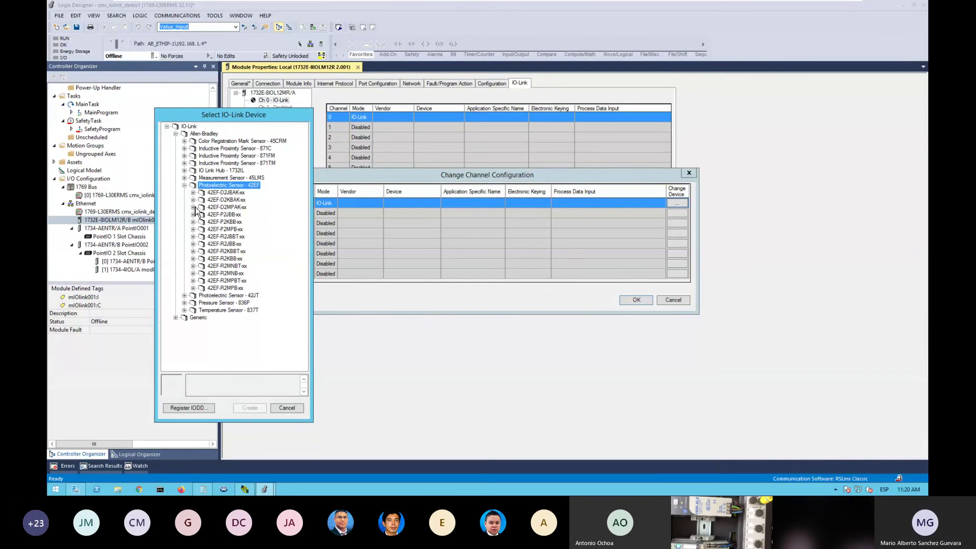
click(193, 206)
click(202, 214)
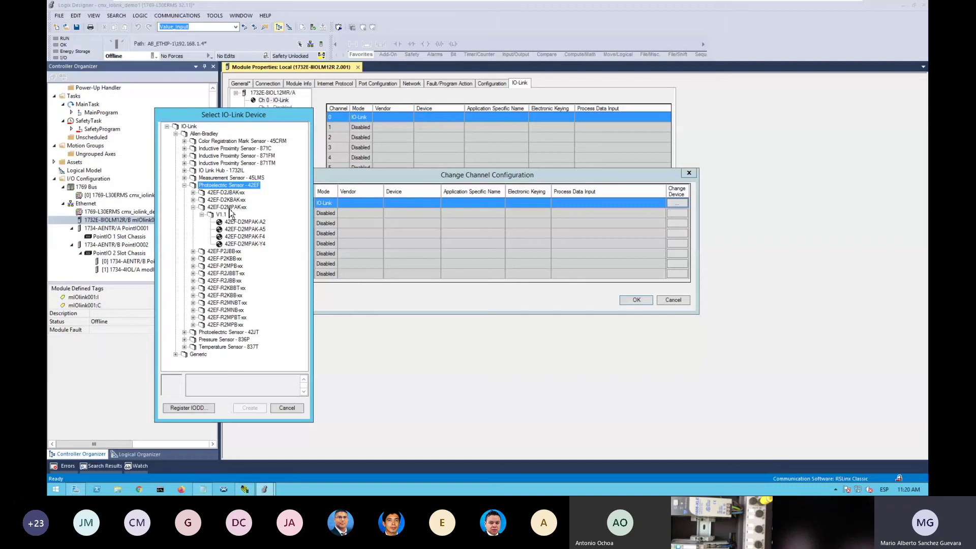
click(244, 236)
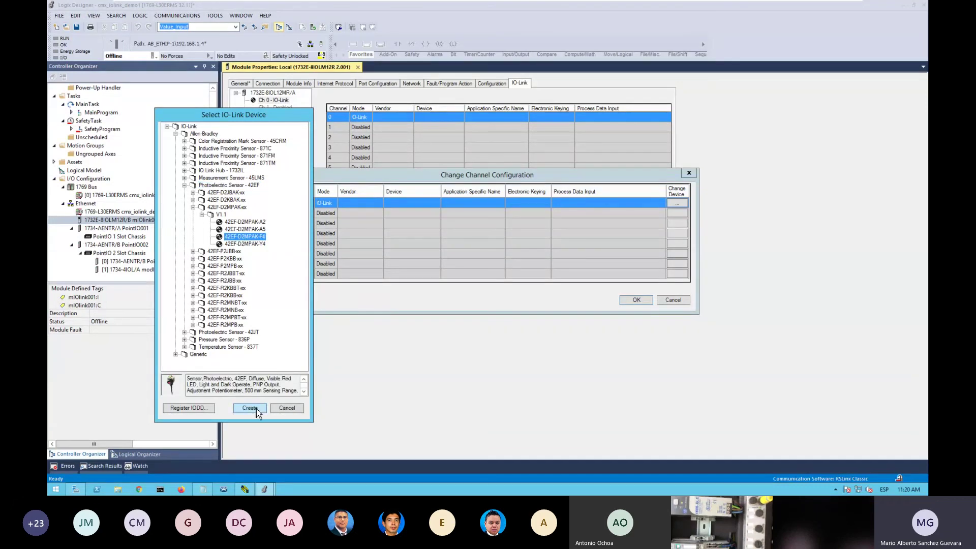
click(256, 409)
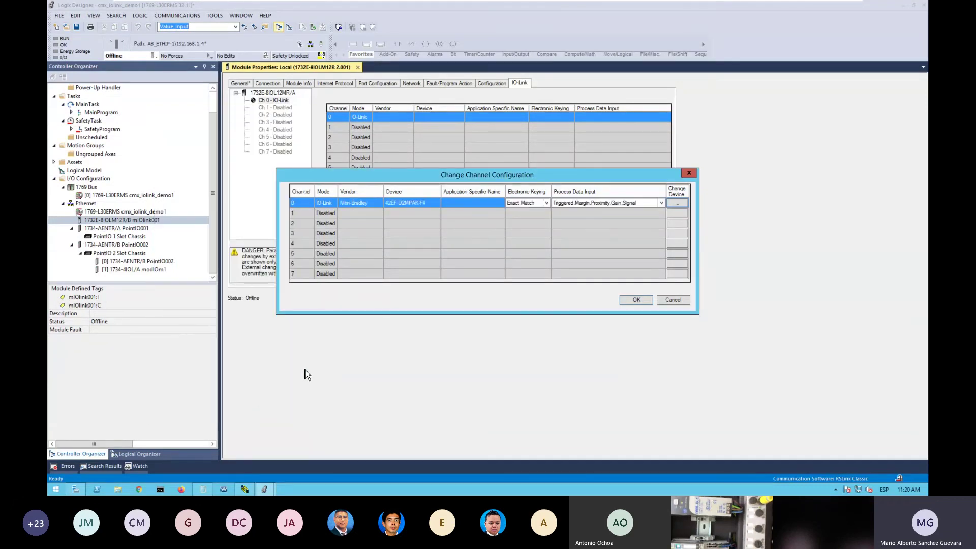
Step: Accept the channel configuration and its module definition change, apply the module properties and close them
click(636, 300)
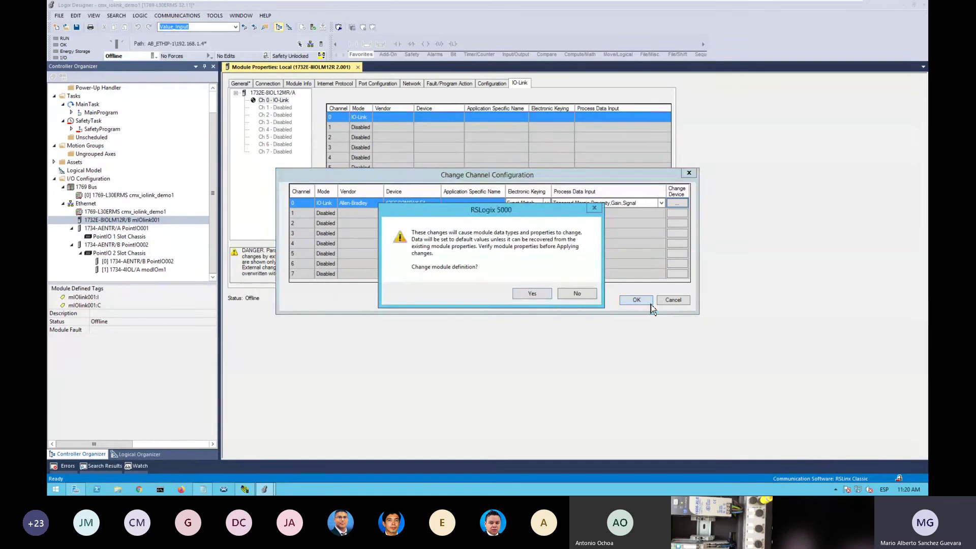
click(540, 299)
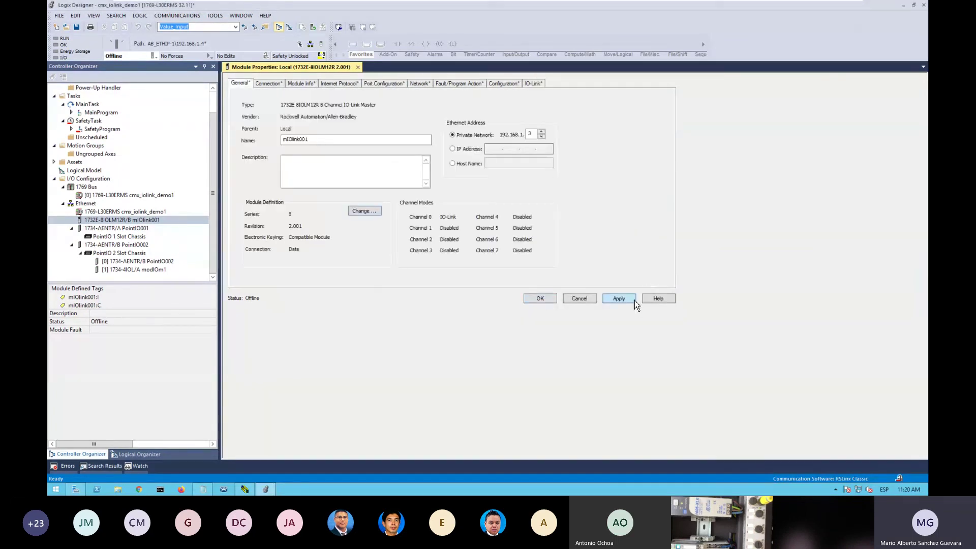
click(629, 301)
click(547, 301)
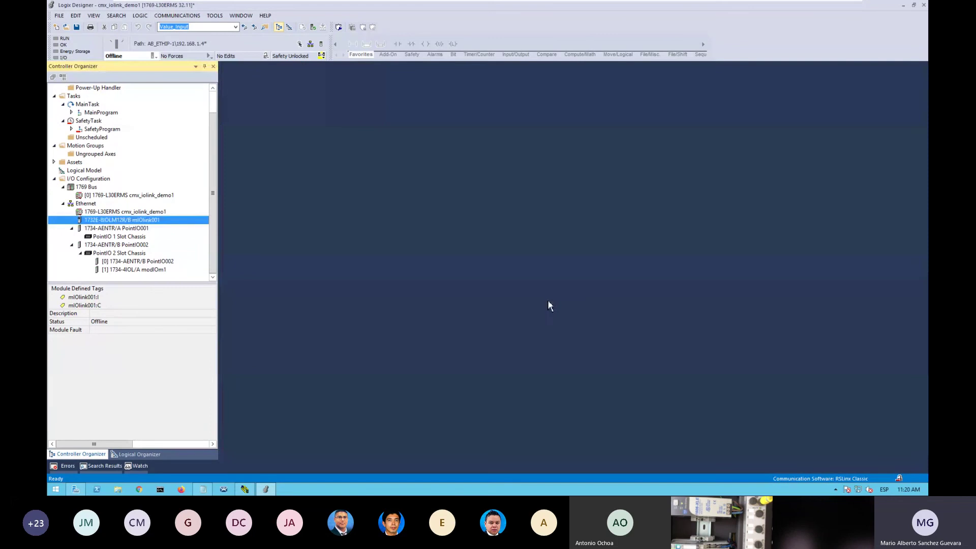
Step: Download the offline project cmx_iolink_demo1 to the controller
click(139, 16)
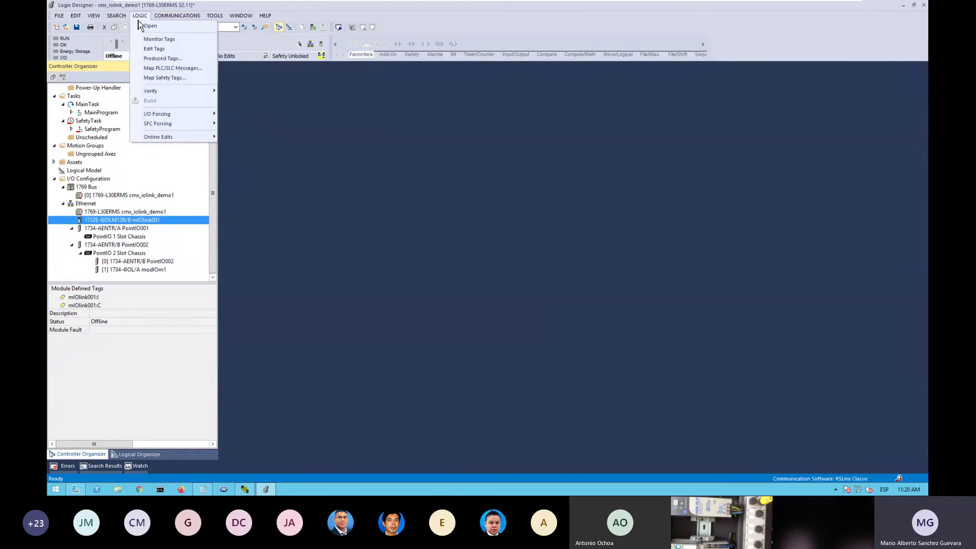
mouse_move(177, 15)
click(179, 76)
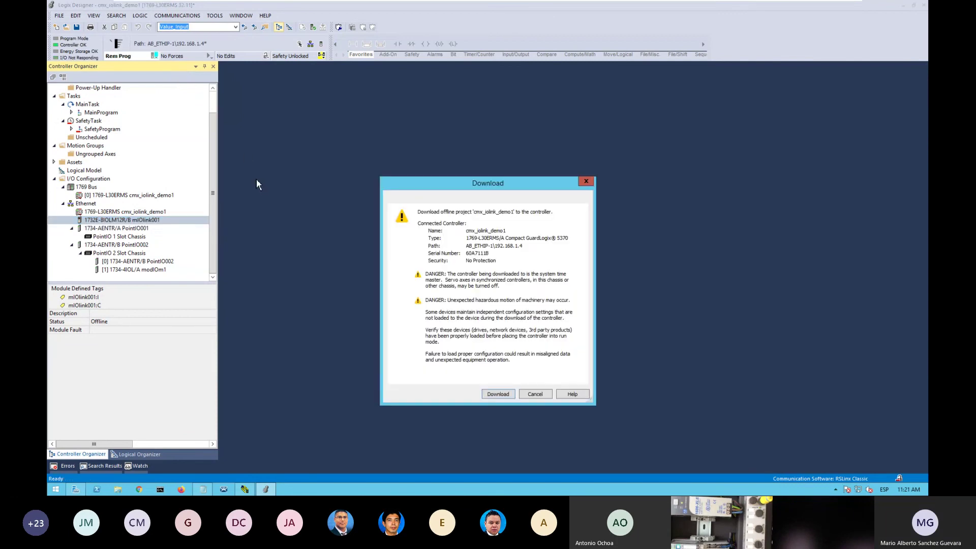
click(497, 394)
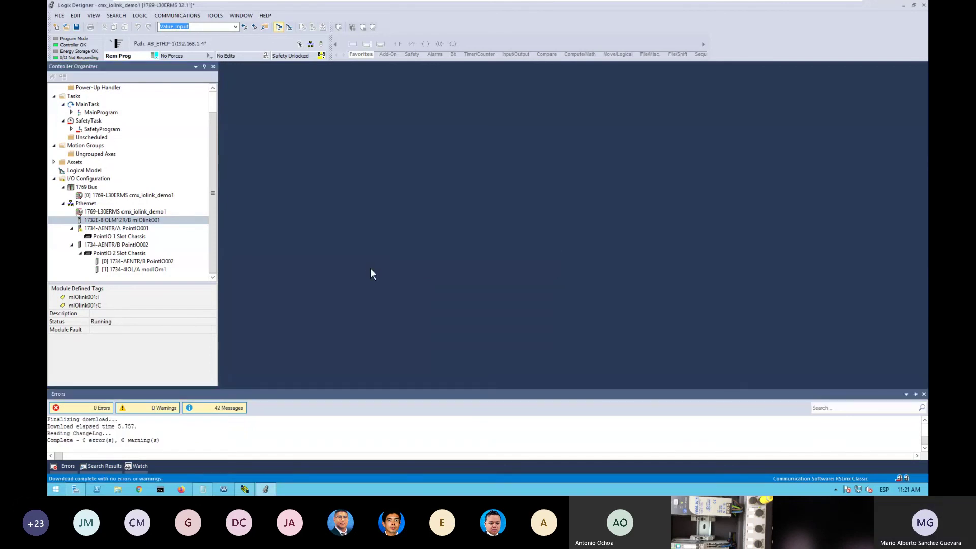
Step: Open the controller tags and locate the mIOlink001:C and mIOlink001:I tags of the IO-Link master
scroll(209, 201, up, 1)
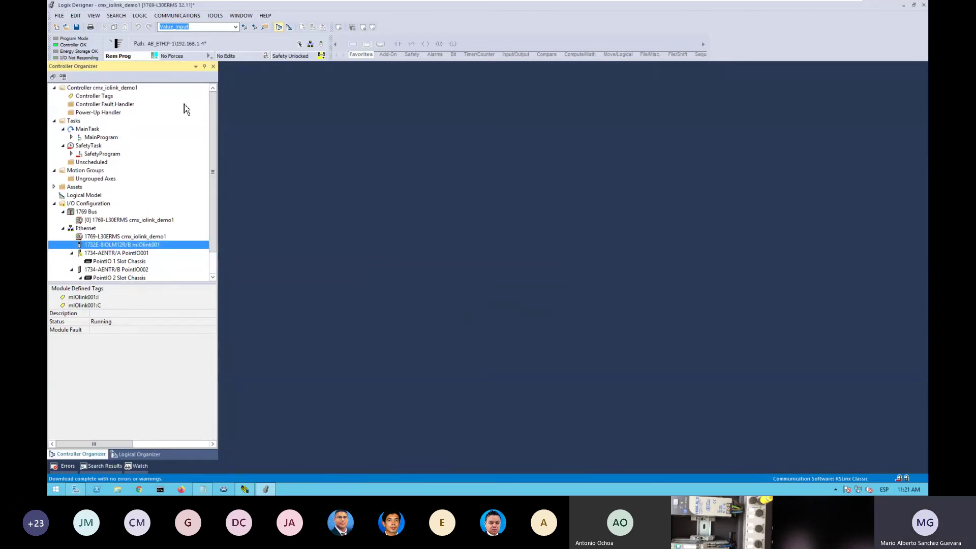
click(104, 97)
double_click(103, 96)
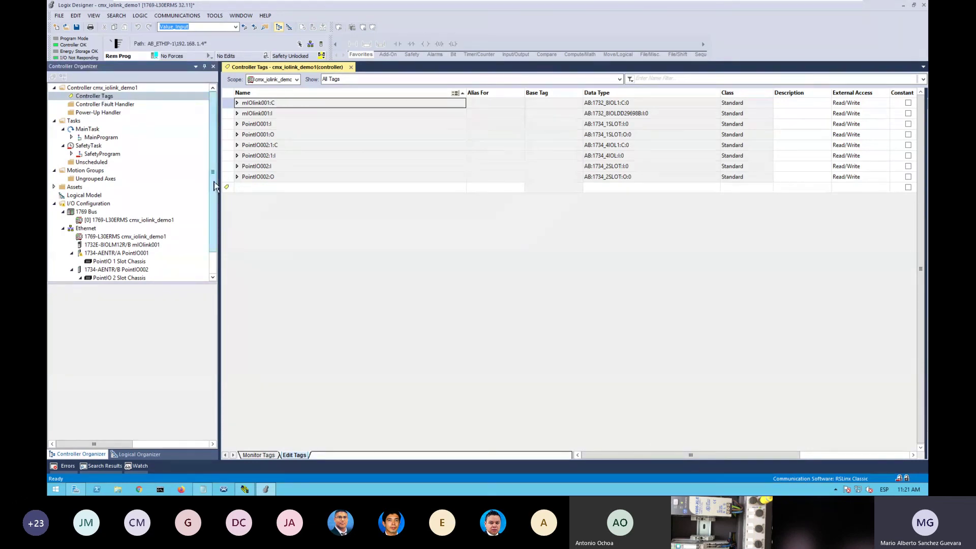
scroll(212, 238, down, 1)
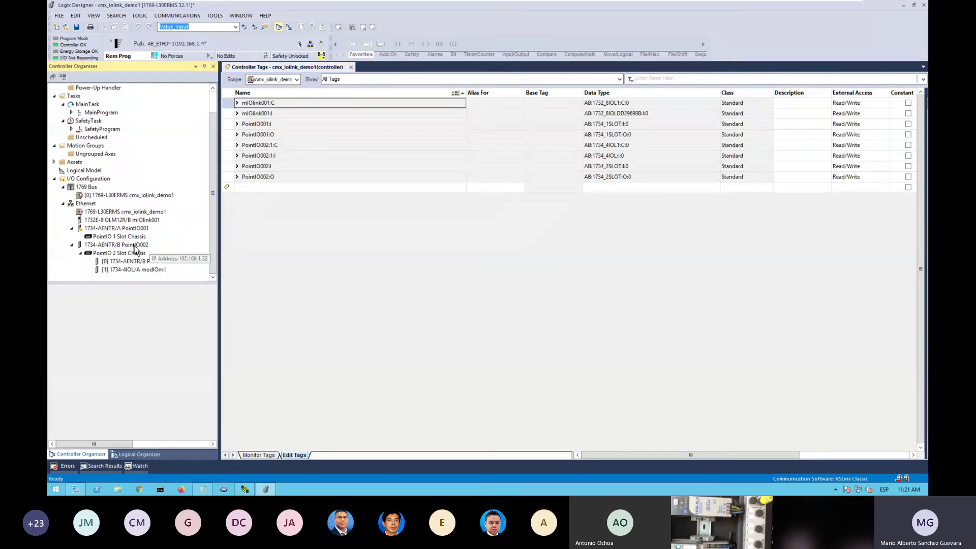
click(135, 222)
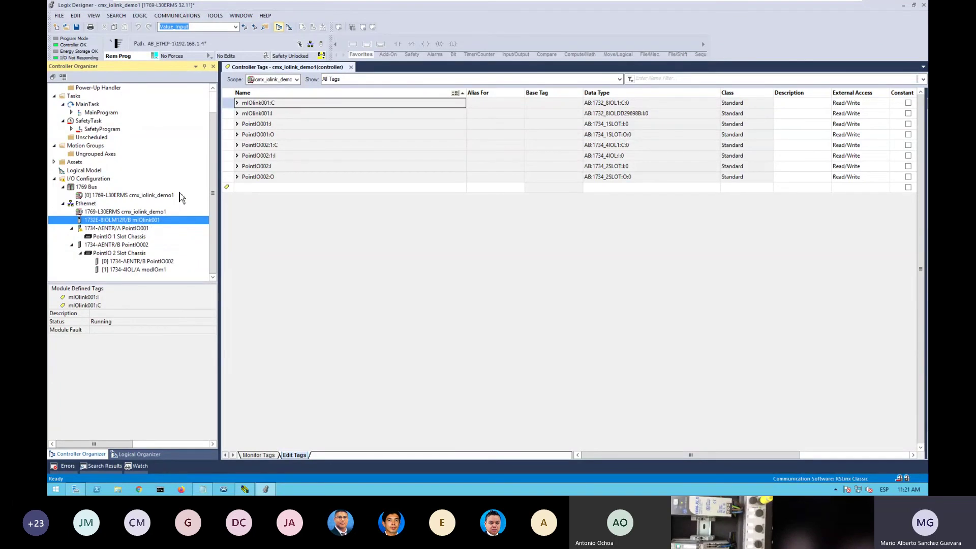
click(281, 113)
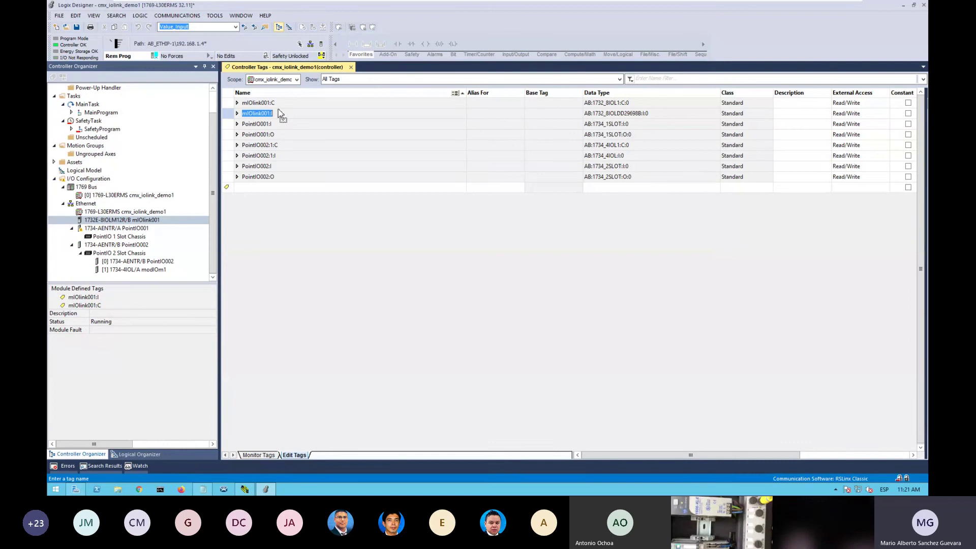
click(278, 104)
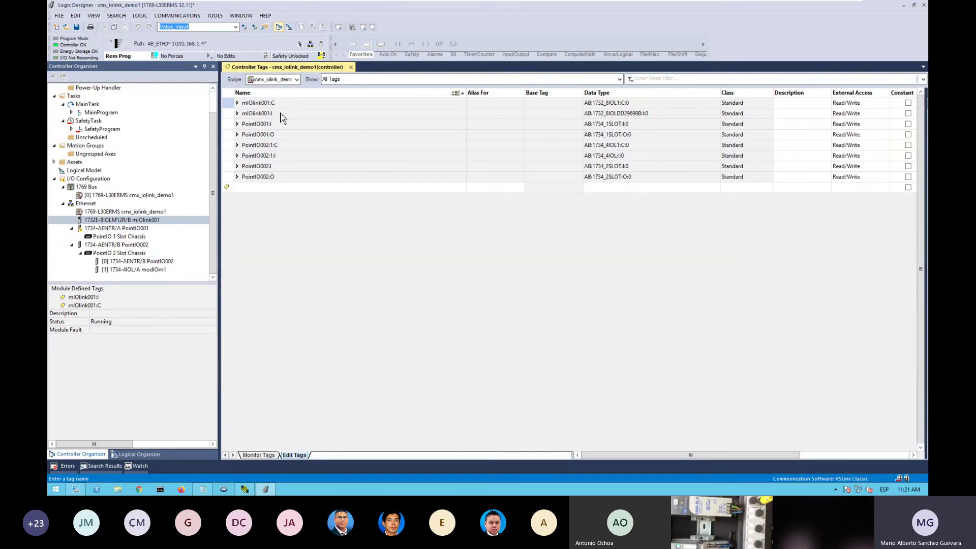
click(279, 113)
Step: Monitor the controller tag values and expand mIOlink001:I to examine its diagnostic and channel 0 members
click(259, 455)
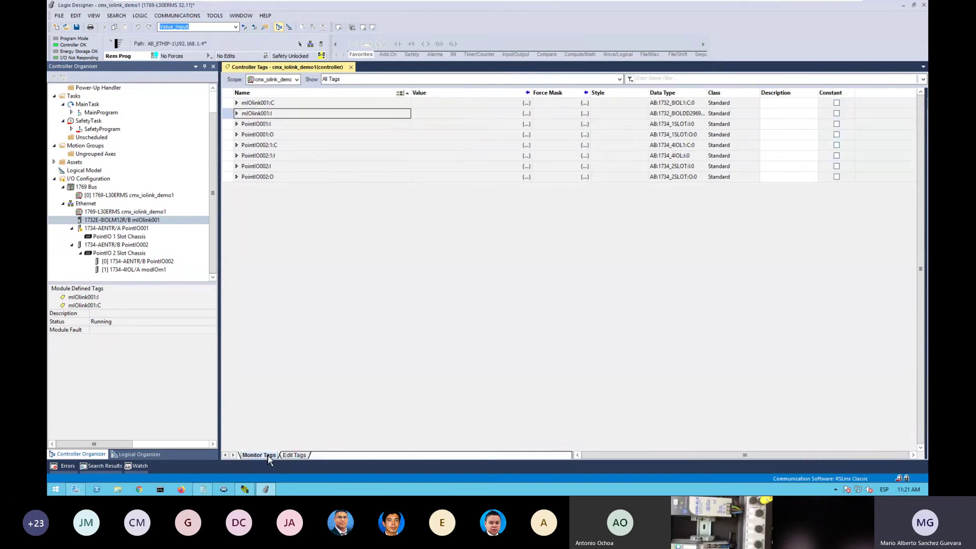
click(237, 113)
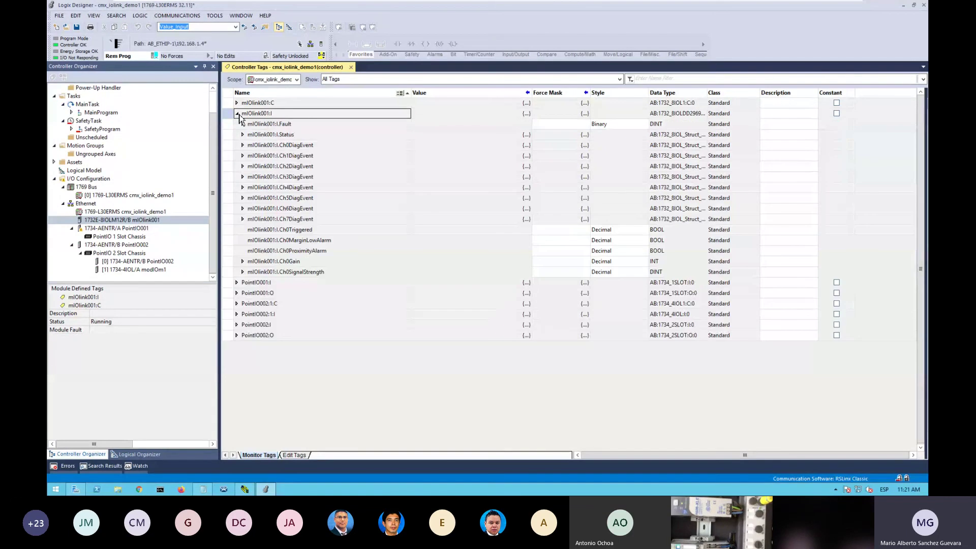
click(292, 147)
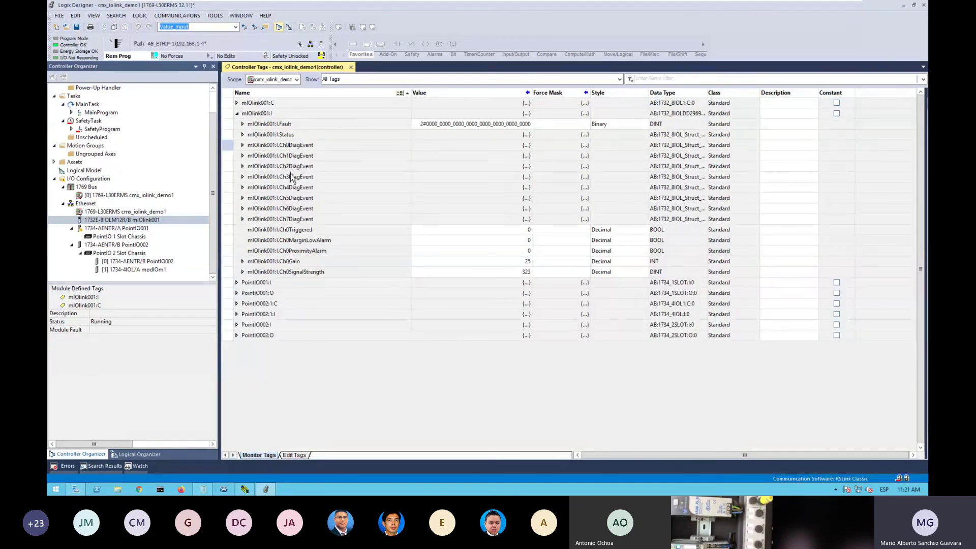
Step: Examine the live values of channel 0's Triggered, MarginLowAlarm, ProximityAlarm, Gain and SignalStrength tags under mIOlink001:I
click(308, 230)
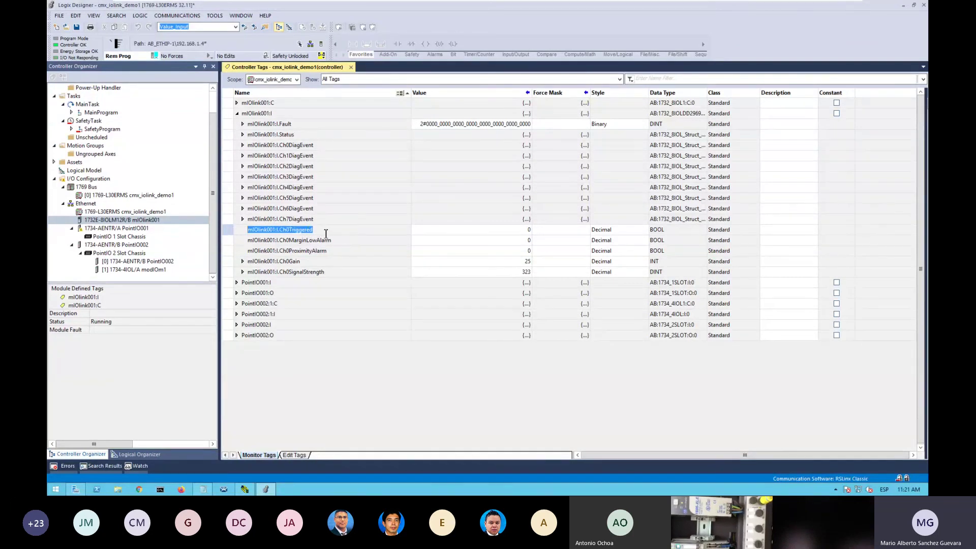
click(460, 228)
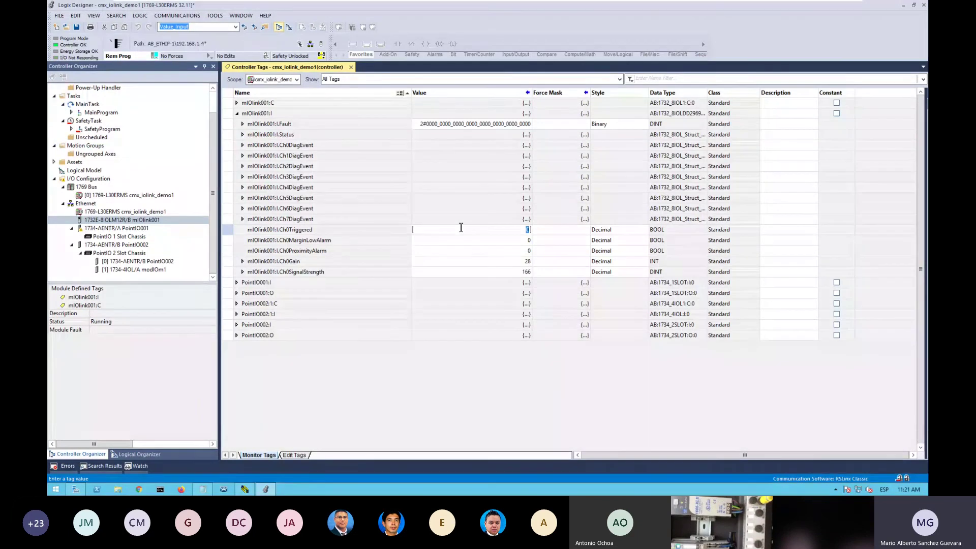
click(496, 188)
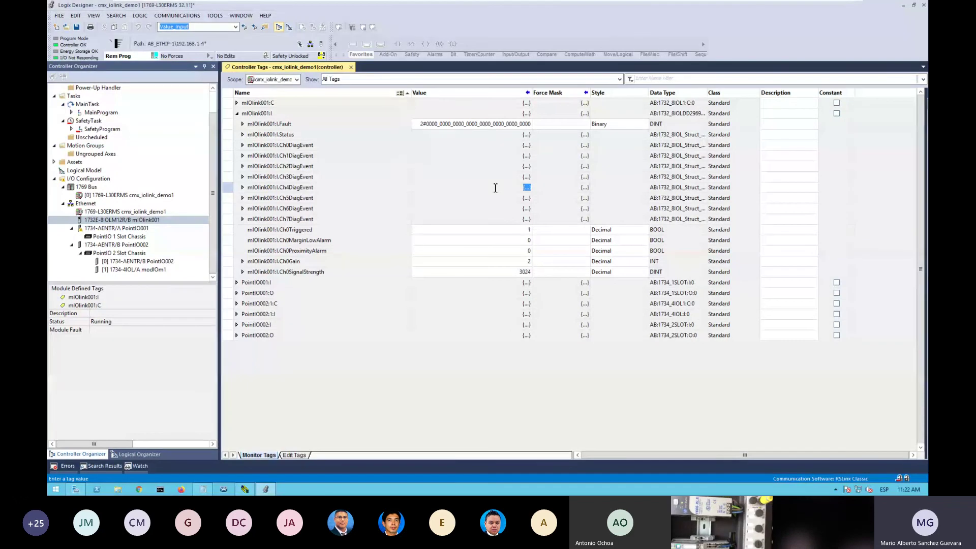
click(384, 245)
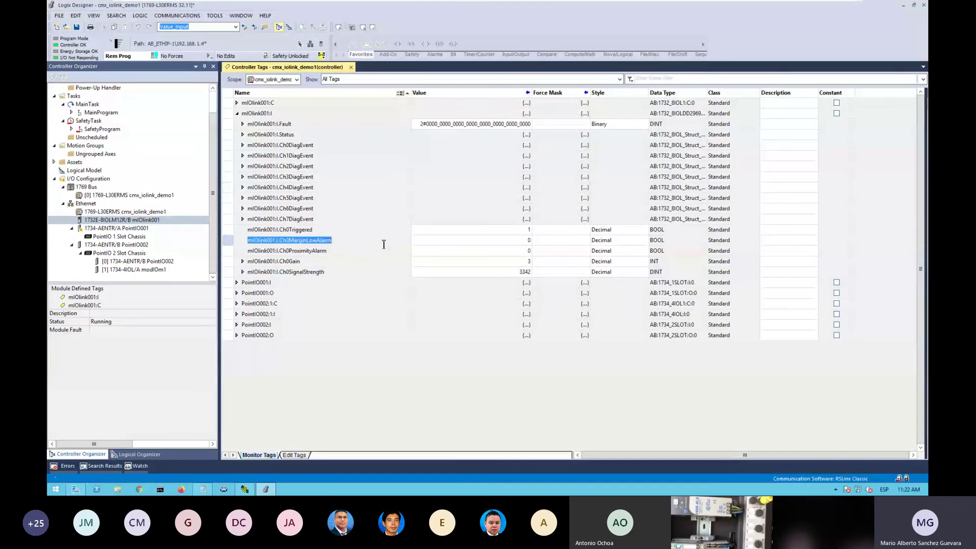
key(Down)
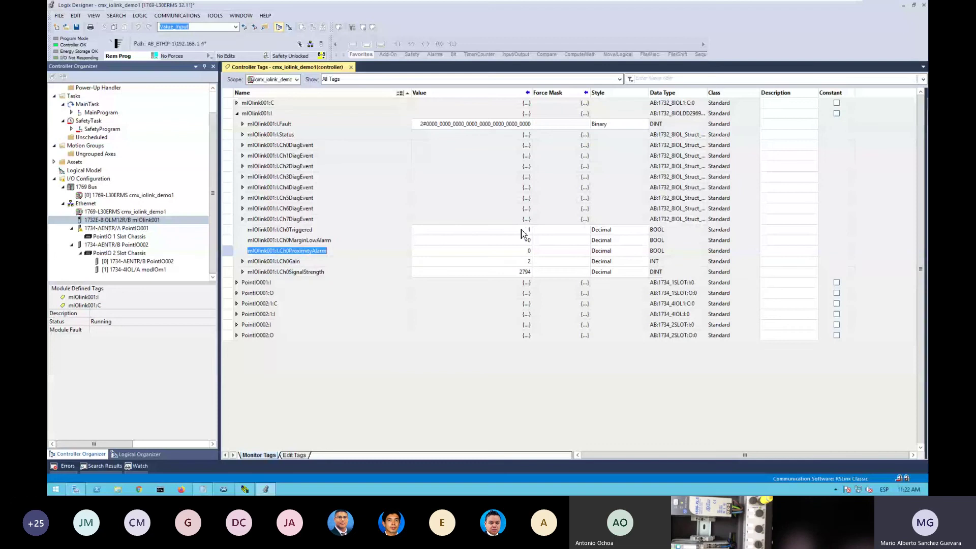
click(521, 230)
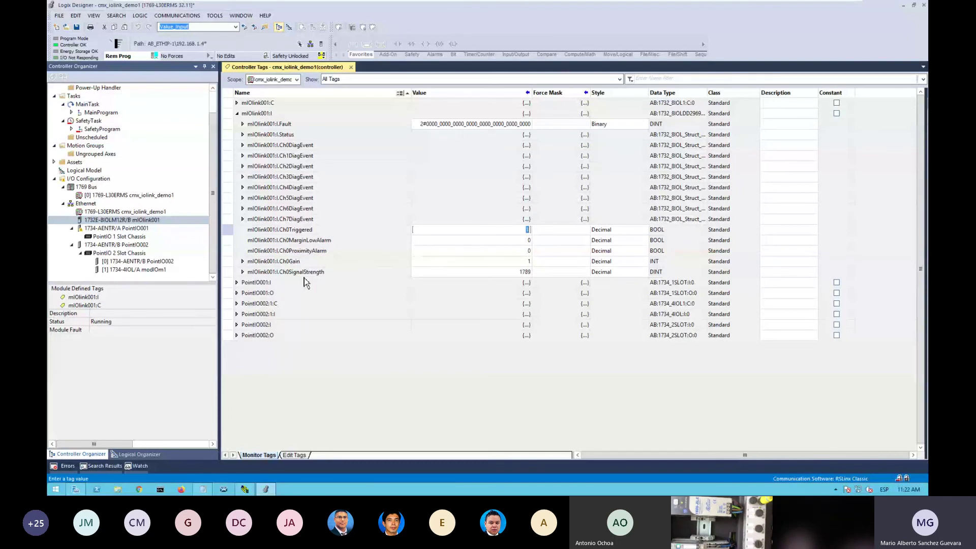
click(362, 271)
click(420, 273)
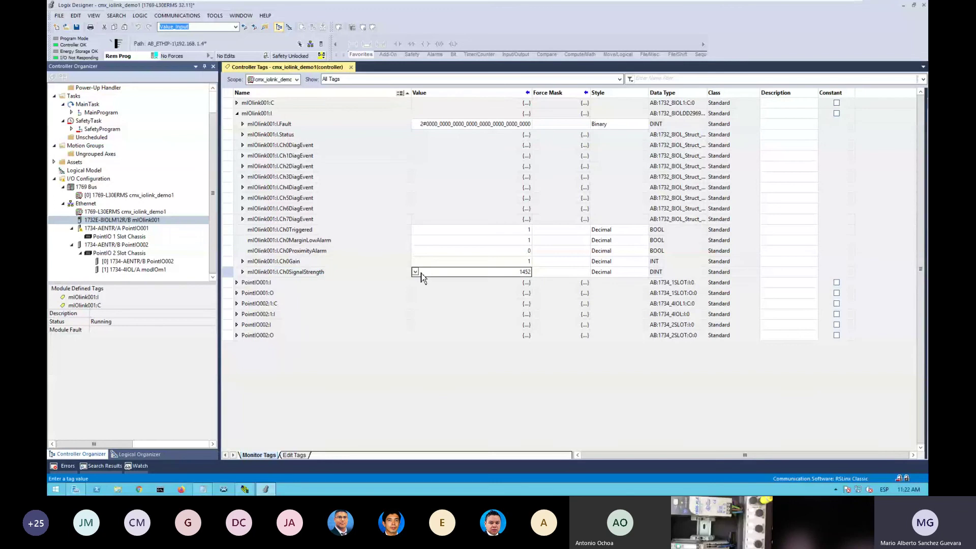
click(451, 262)
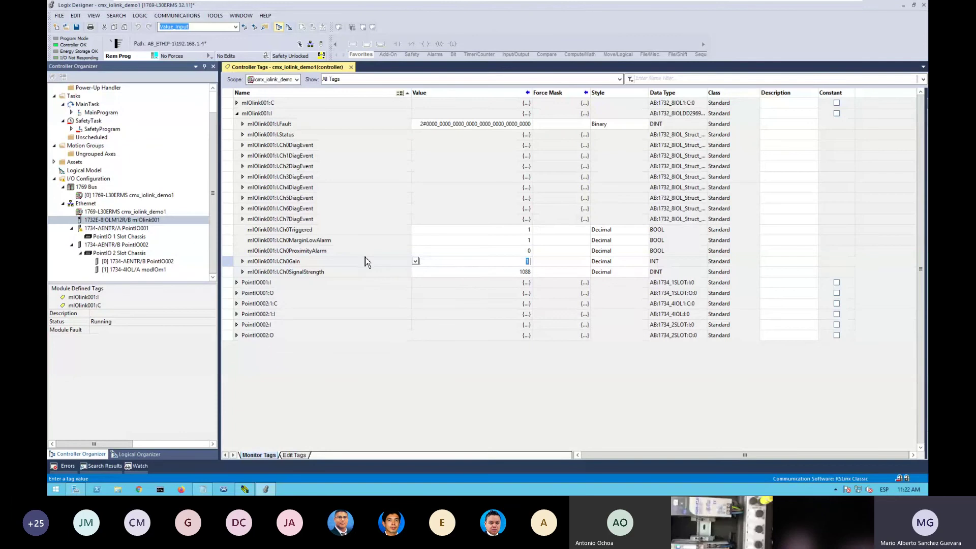
click(506, 250)
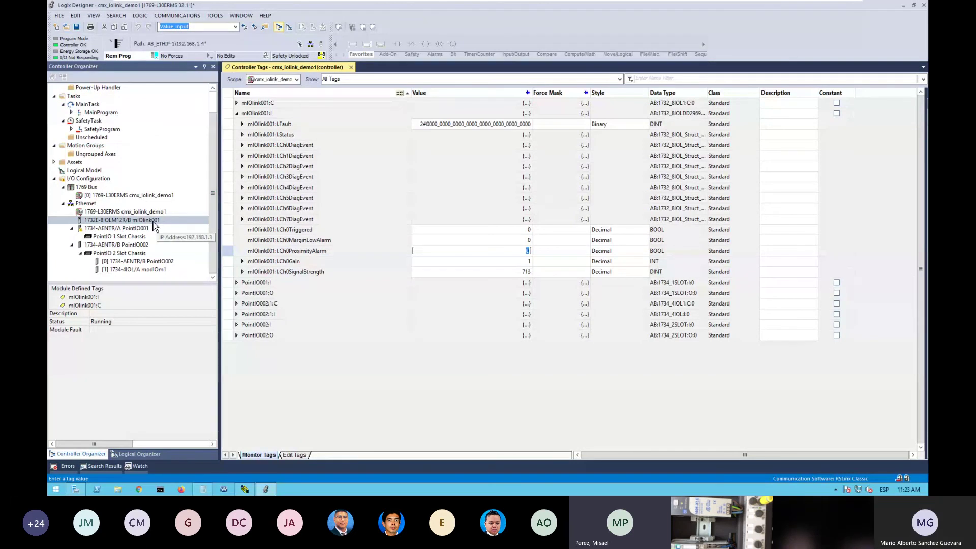
Step: Open the IO-Link settings in the mIOlink001 module properties and take the project offline
right_click(154, 225)
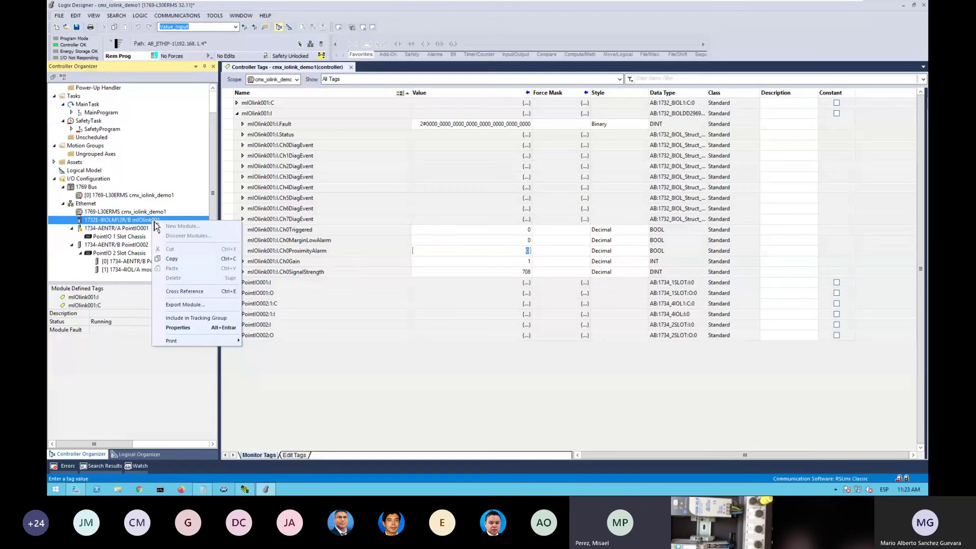
click(179, 329)
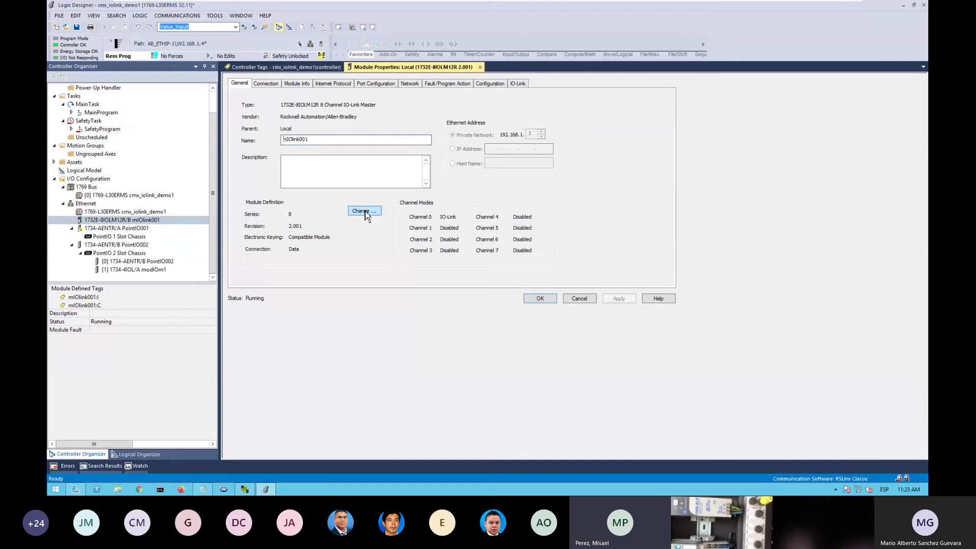
click(525, 83)
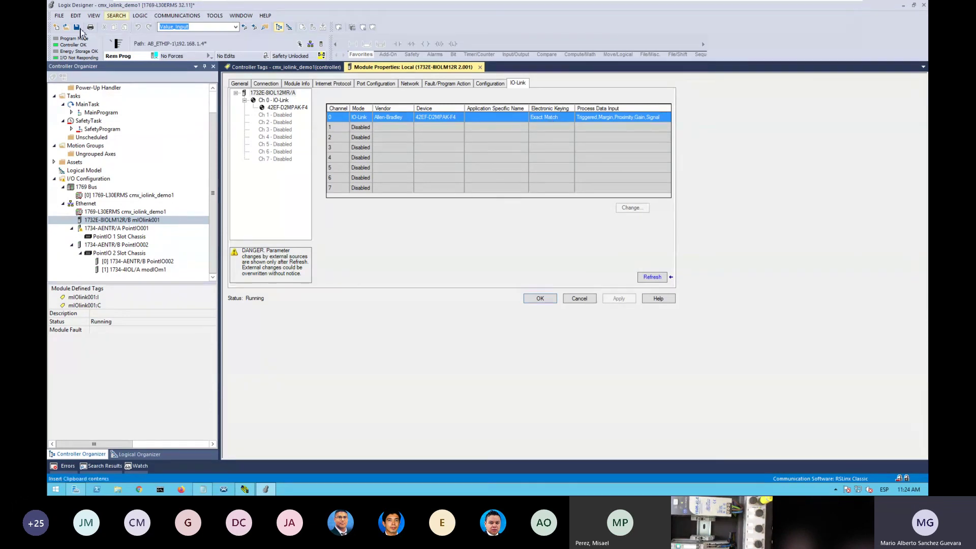
click(166, 16)
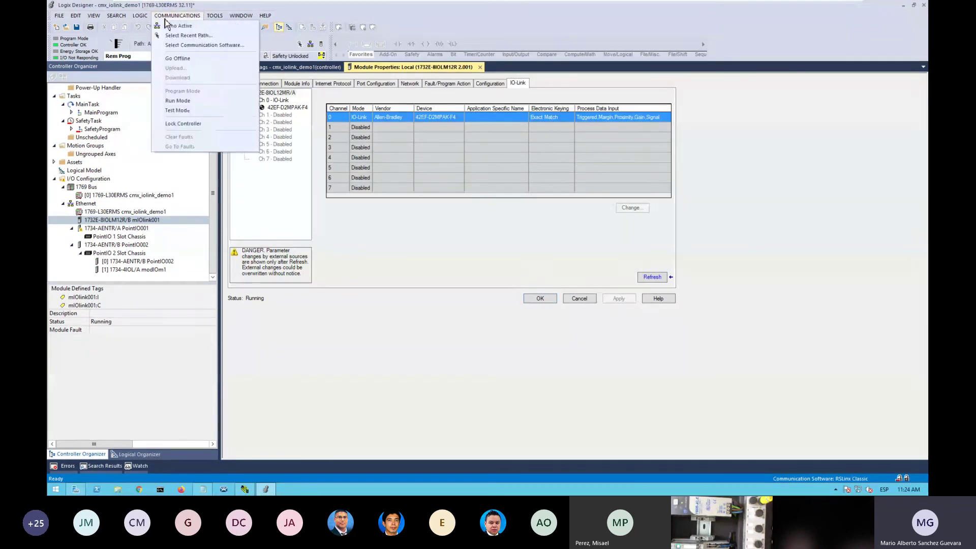
click(187, 59)
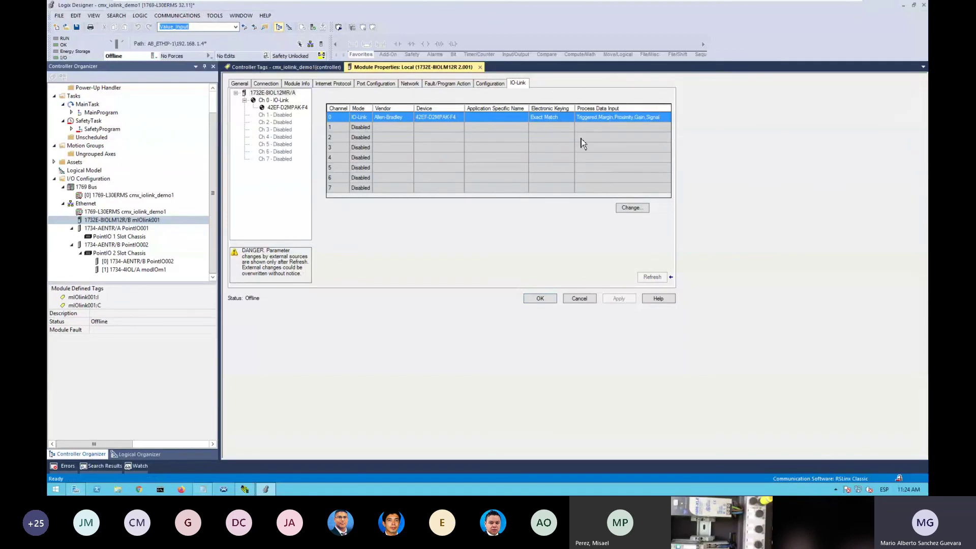
Step: Set channel 0's electronic keying to Disabled, accept the module definition change and close the module properties
click(626, 208)
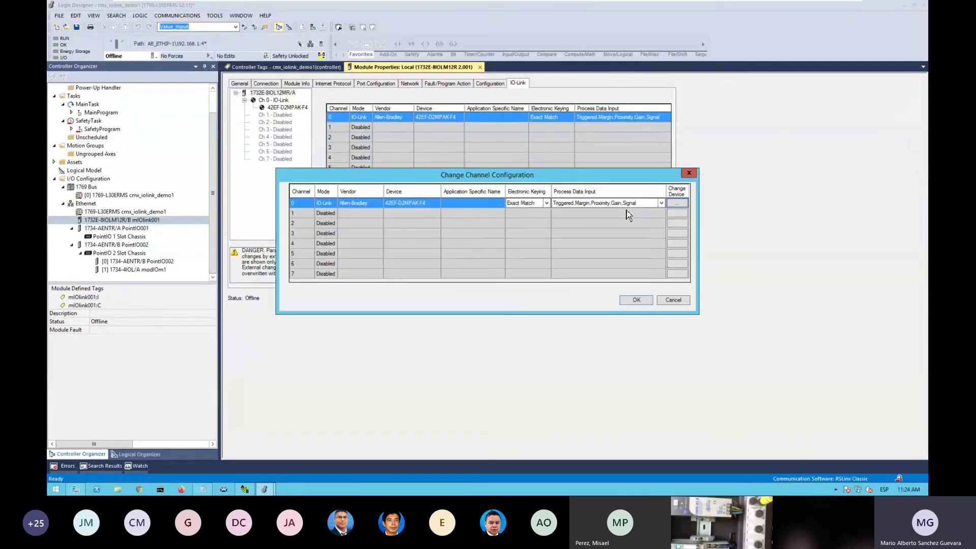
click(546, 203)
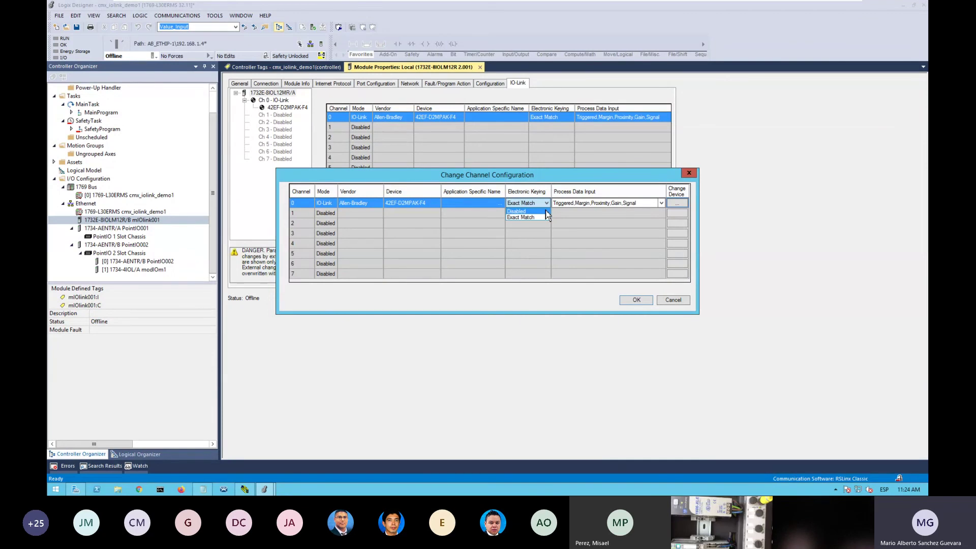
click(557, 183)
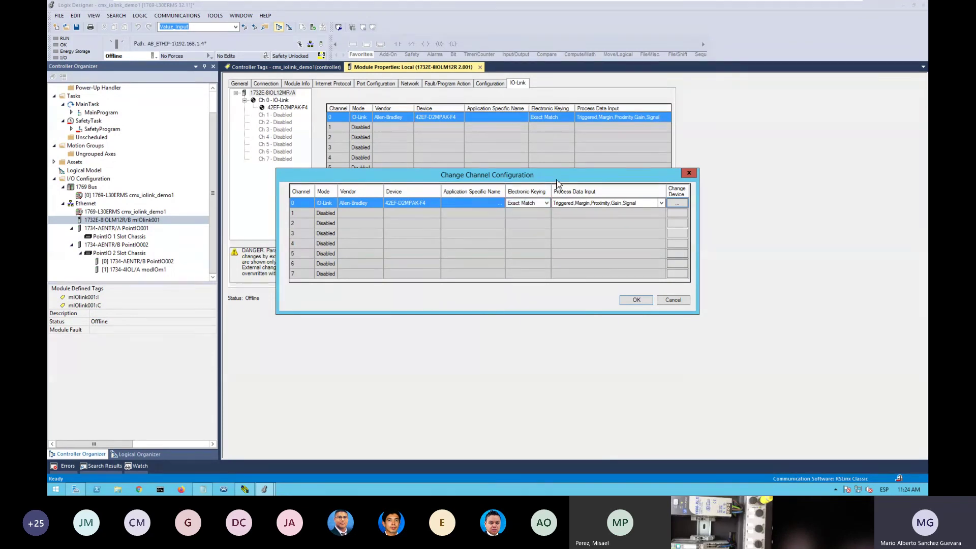
click(551, 206)
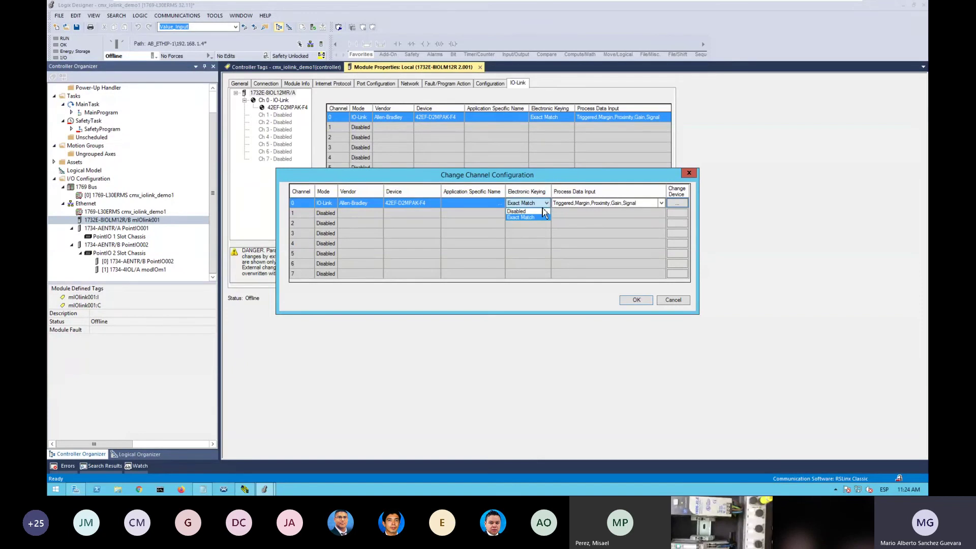
click(543, 211)
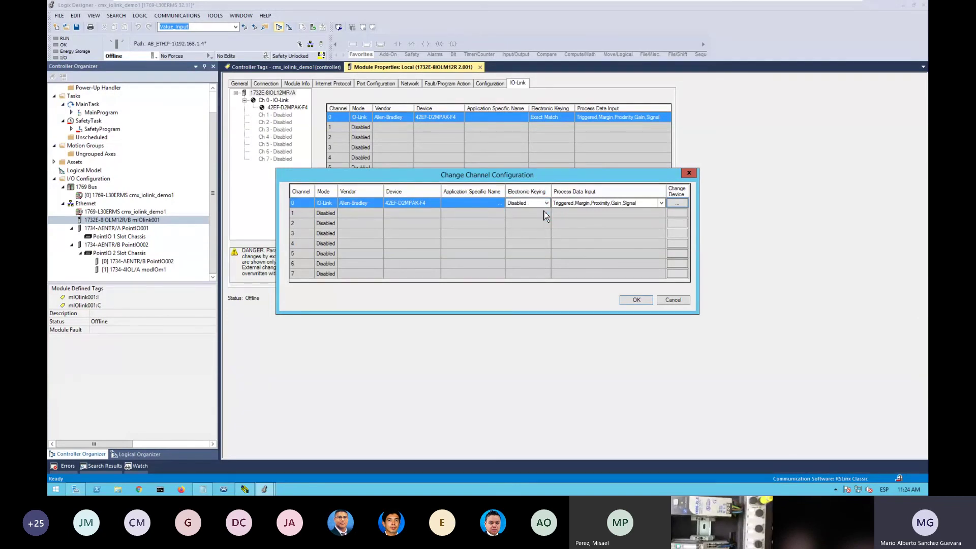
click(644, 302)
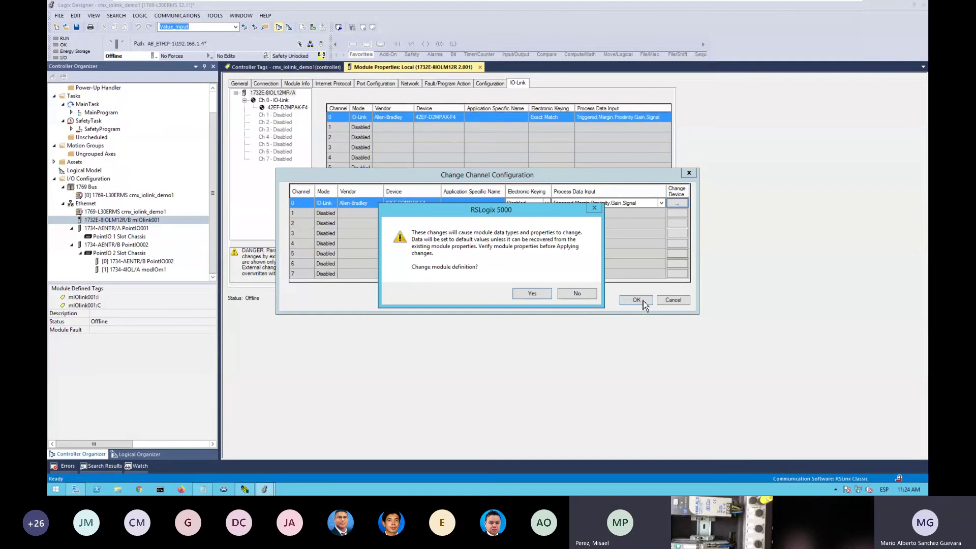
click(532, 294)
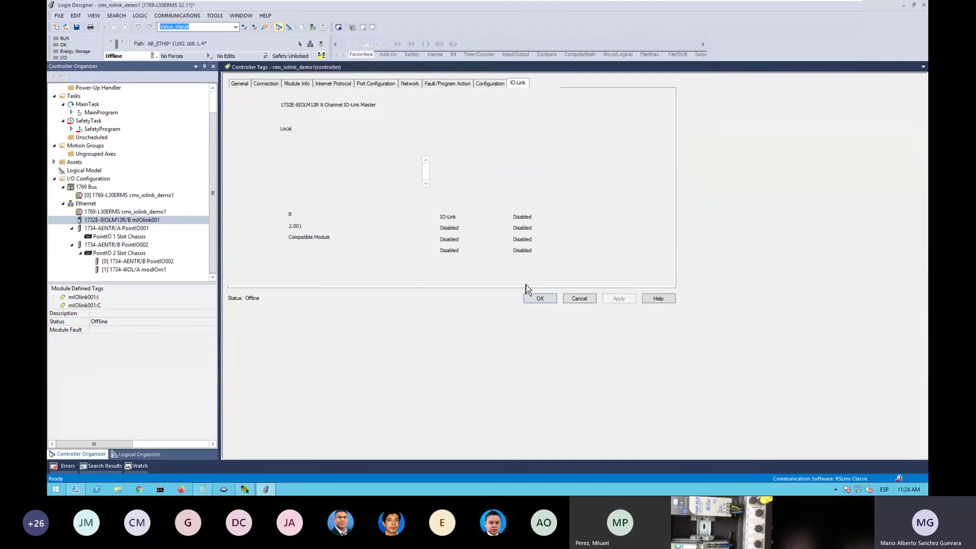
Step: Download the updated project to the controller and confirm the download
click(163, 16)
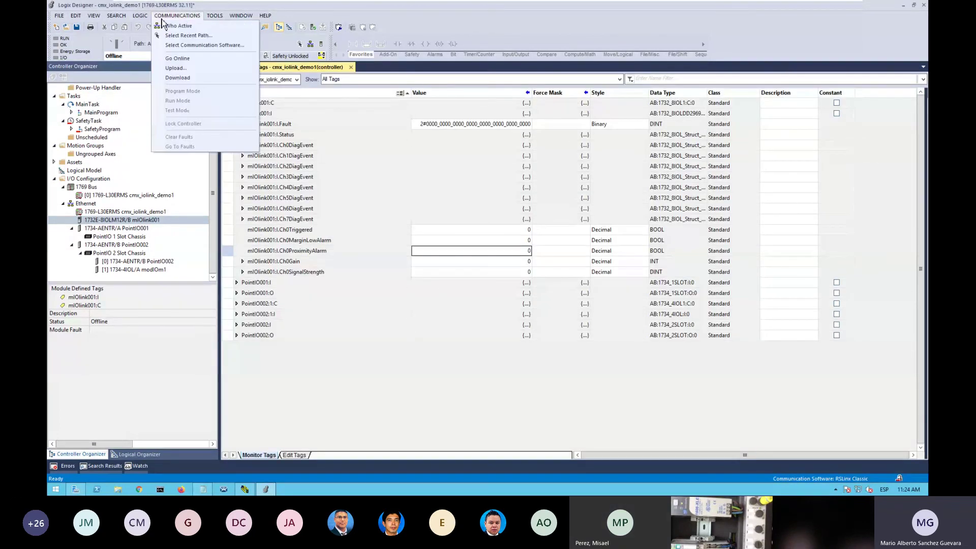
click(189, 77)
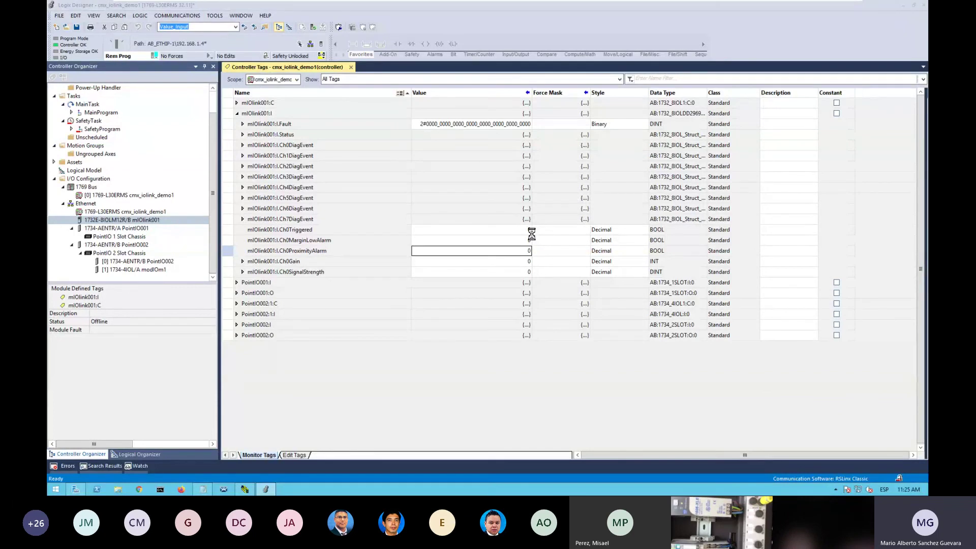
click(497, 397)
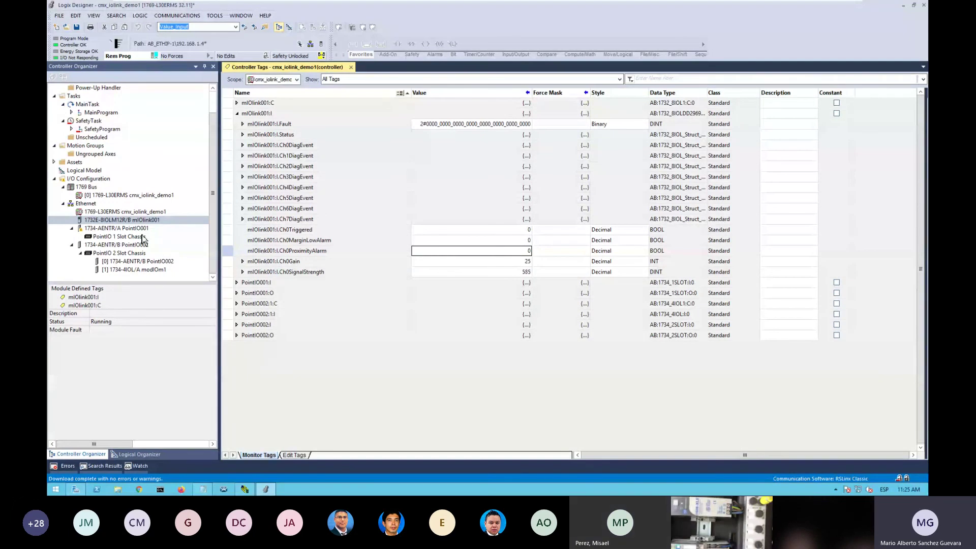
Step: Check the PointIO001 adapter's status, go offline and open the mIOlink001 module properties
click(138, 229)
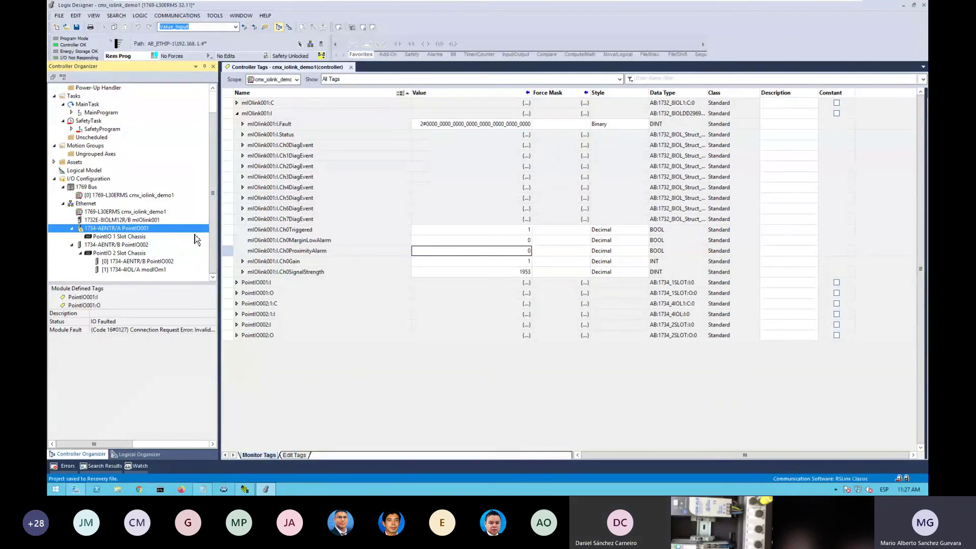
click(175, 19)
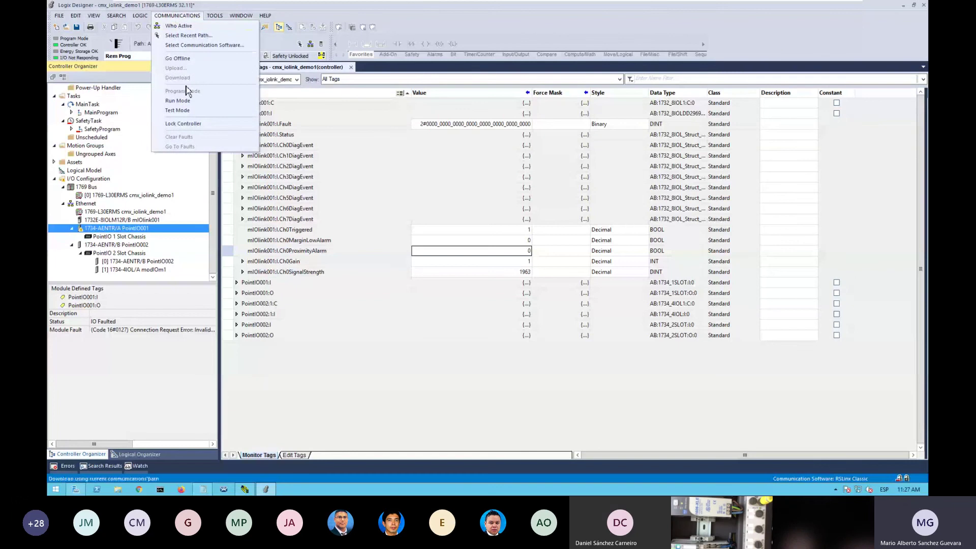
click(184, 60)
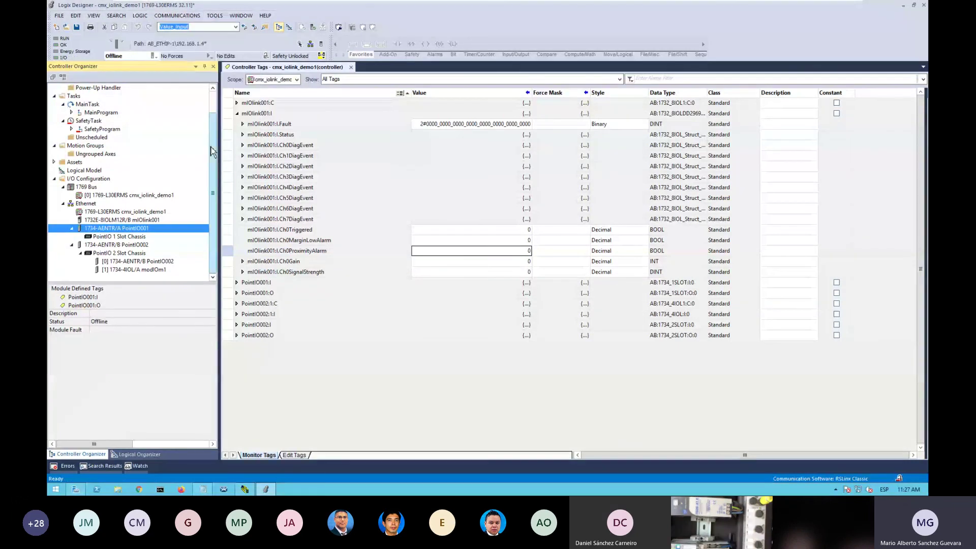
click(116, 220)
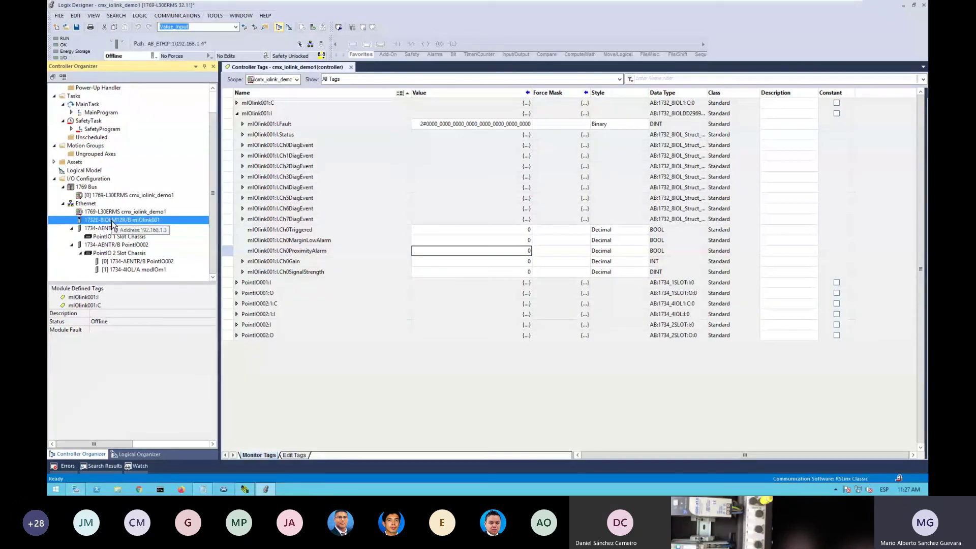
double_click(127, 222)
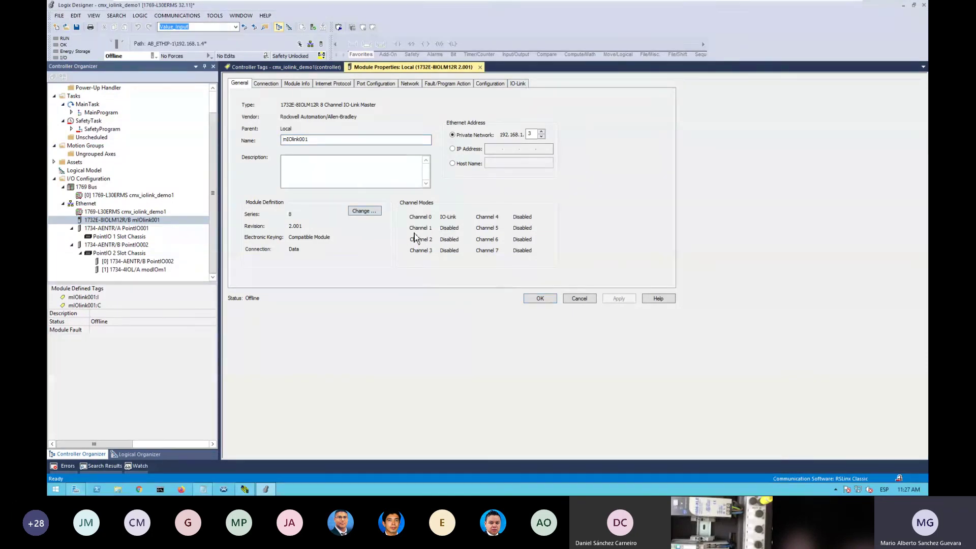
Step: Set channel 2 to IO-Link mode in the module definition, accept the change and apply it
click(364, 213)
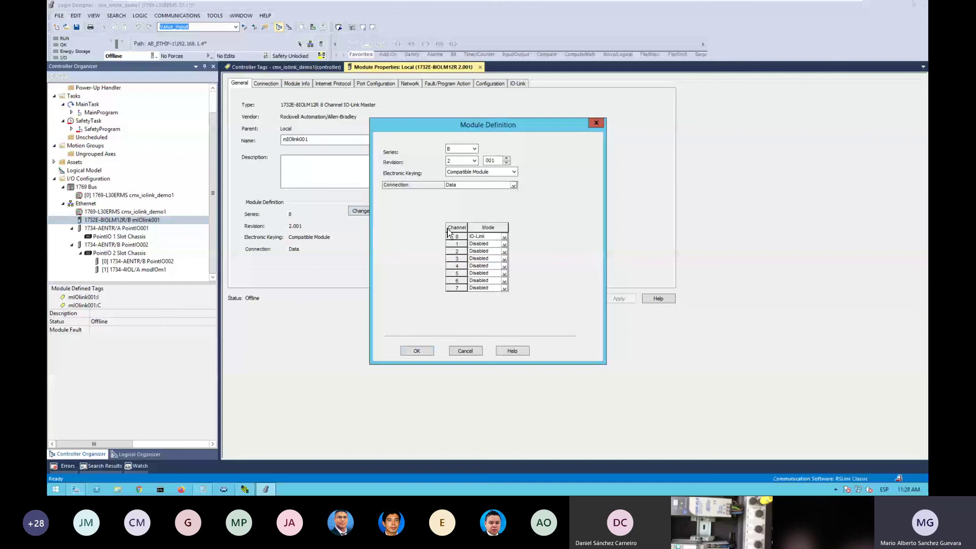
click(503, 252)
click(492, 280)
click(418, 351)
click(465, 267)
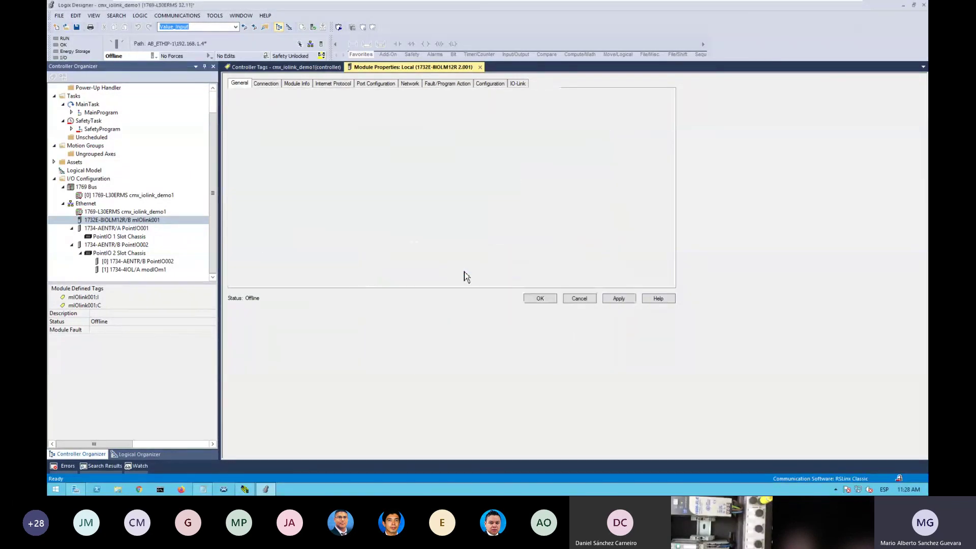
click(628, 302)
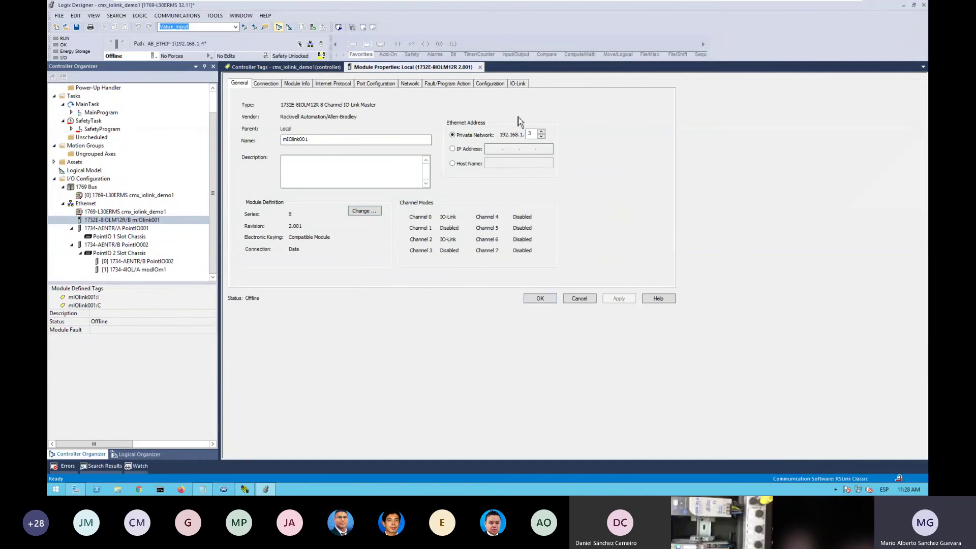
Step: Open the IO-Link device selection for channel 2 from the module's channel configuration
click(519, 84)
click(271, 122)
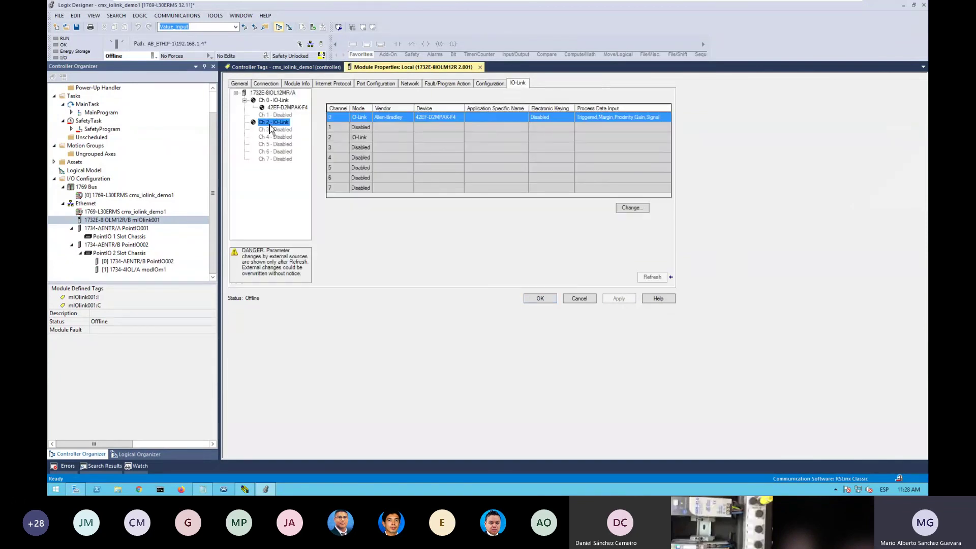
click(631, 208)
click(679, 224)
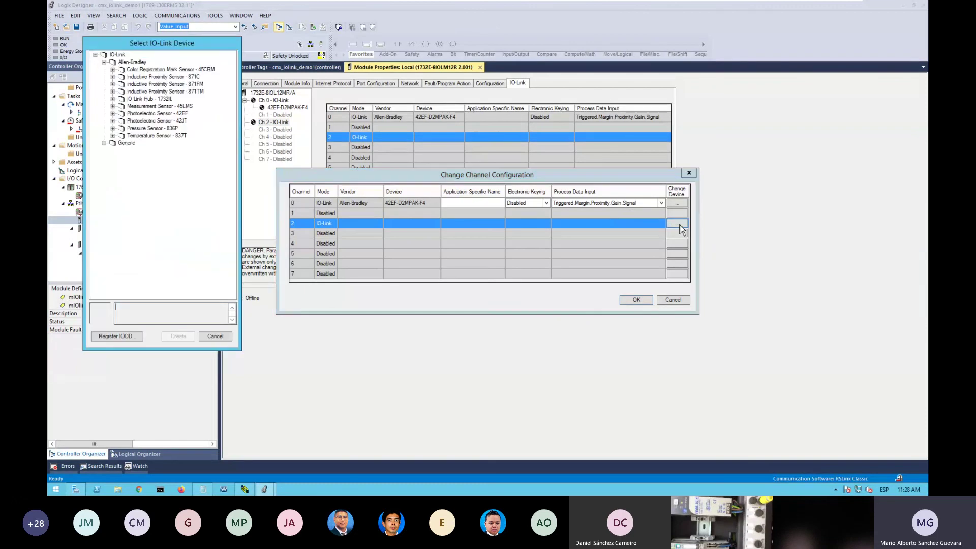
Step: Select the Generic Device in the IO-Link device catalog, then open the IODD registration utility and exit it
click(126, 142)
click(104, 143)
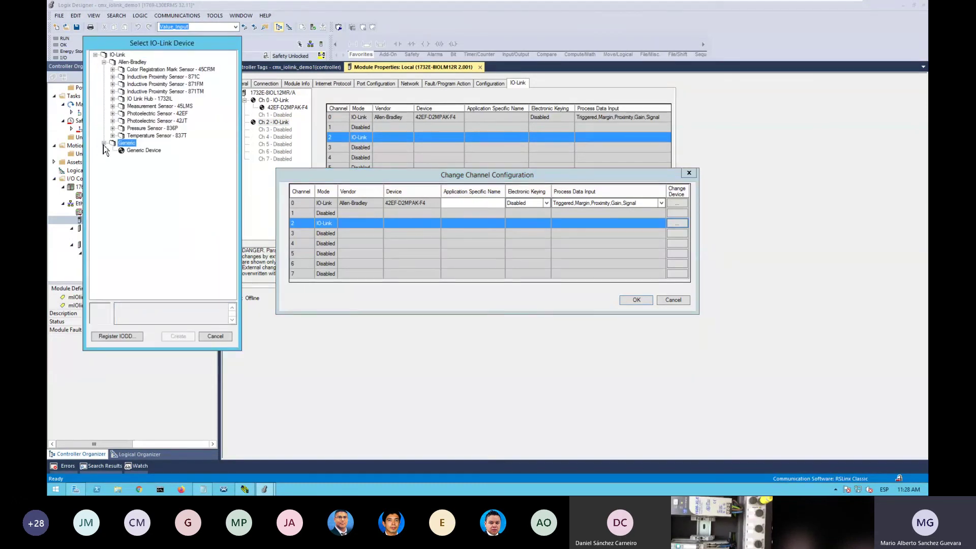
click(138, 152)
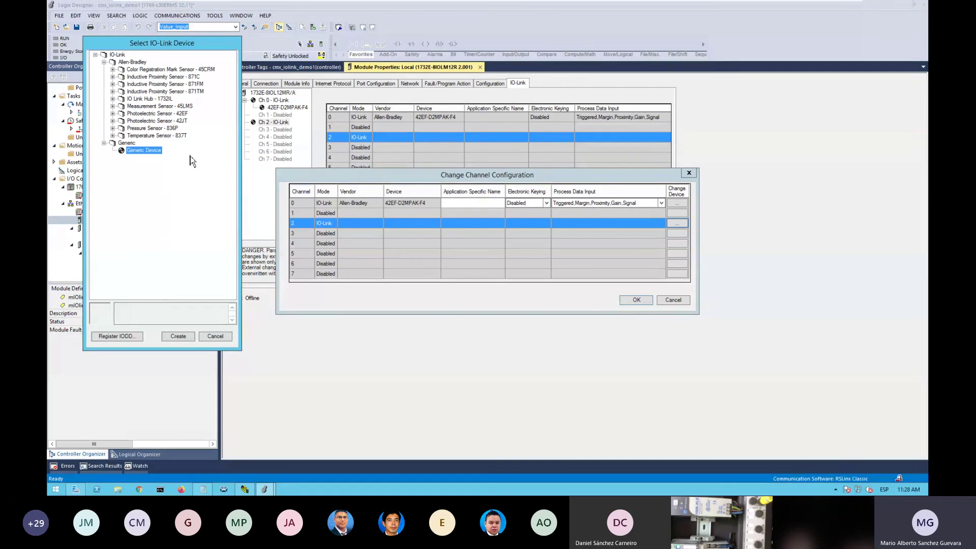
click(118, 338)
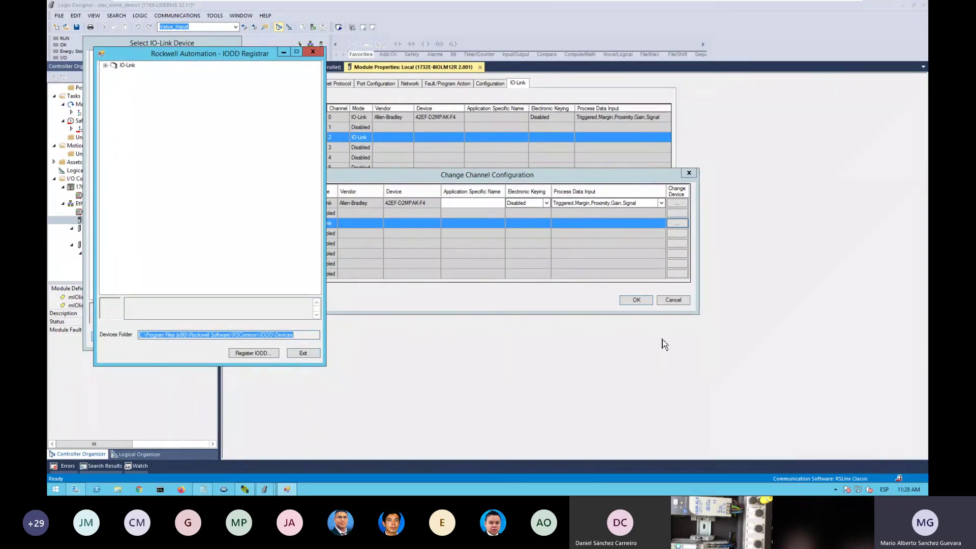
click(313, 355)
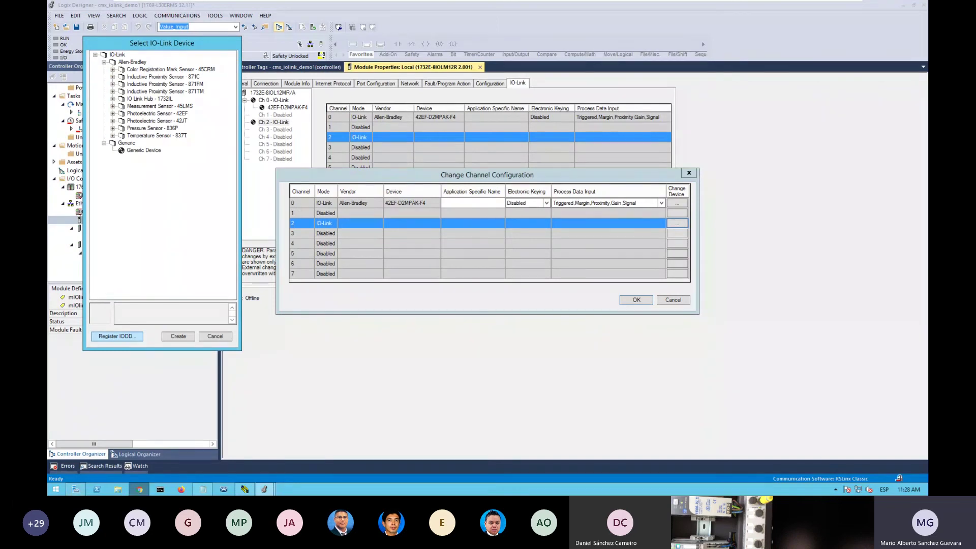
Step: Switch to Chrome and search Google for "iodd", then refine the search to "io link iodd files"
click(139, 489)
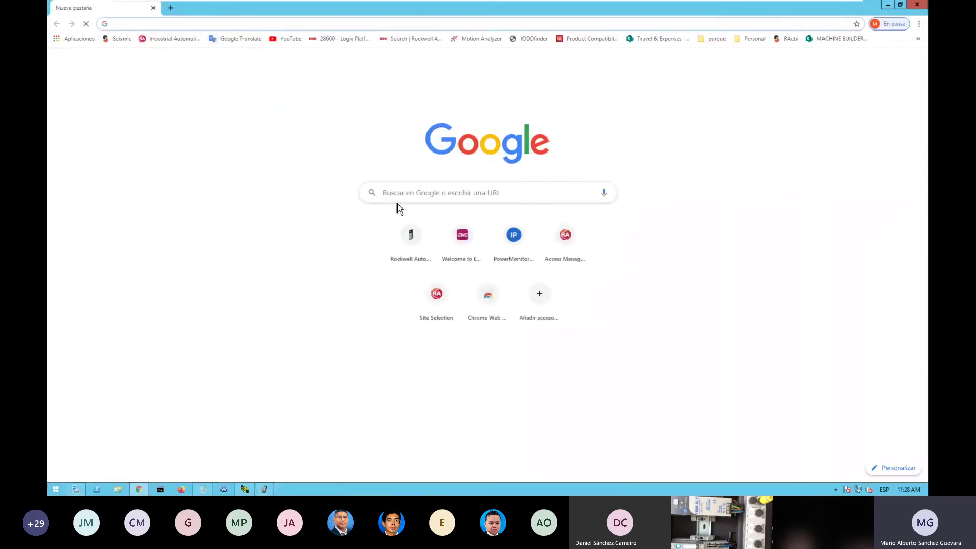
text(iodd)
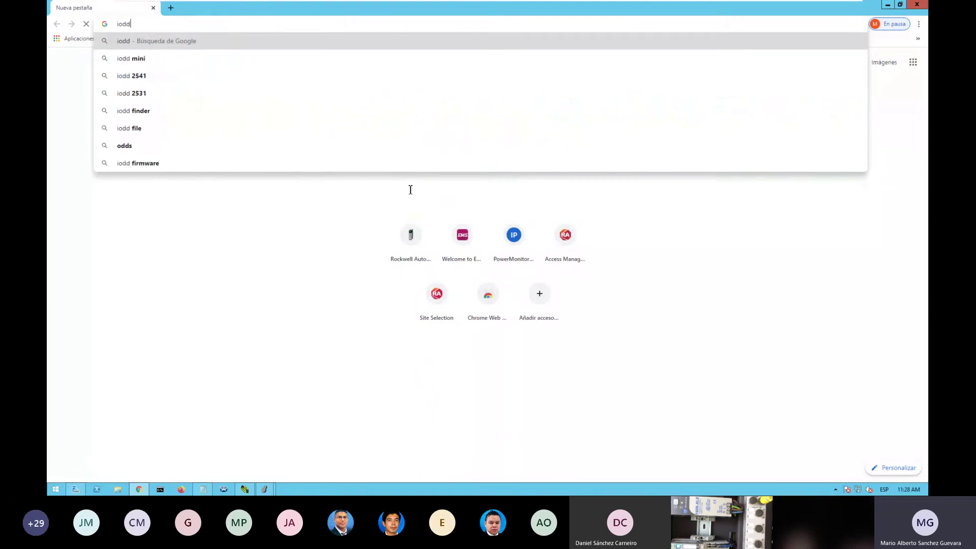
key(Return)
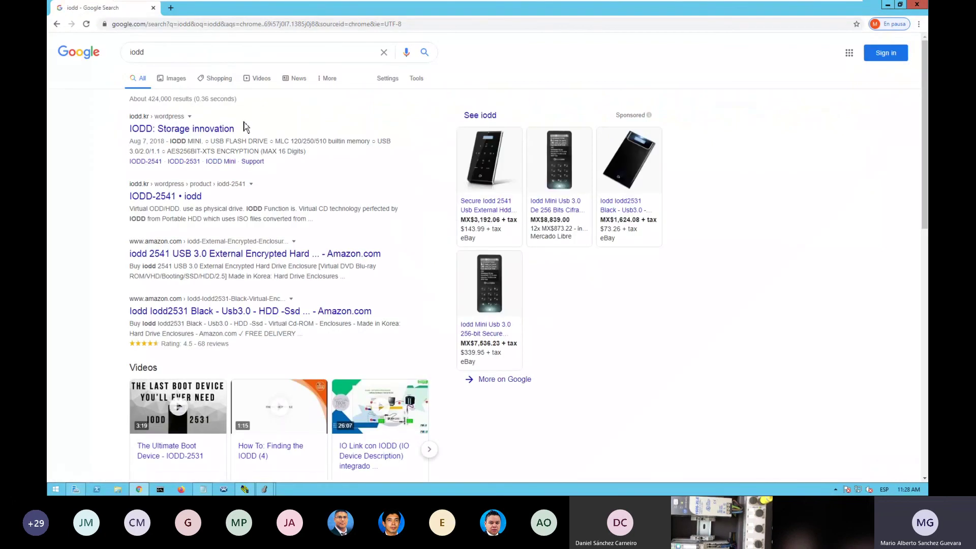
double_click(211, 61)
text(iolink)
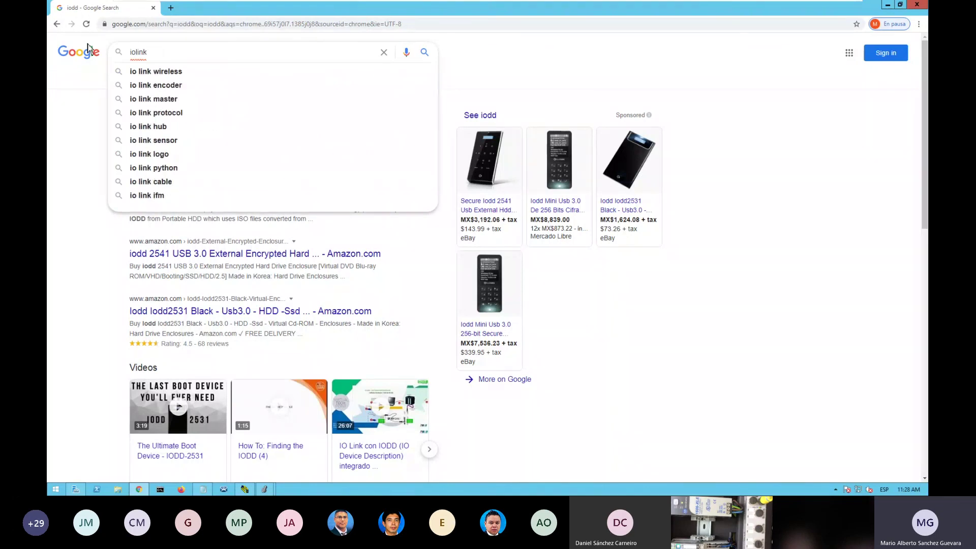
text( iod)
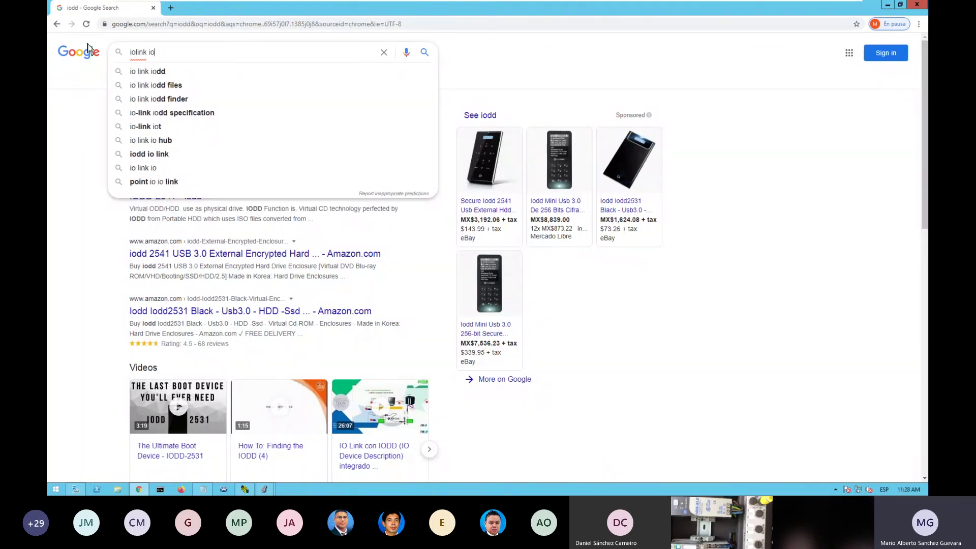
click(177, 87)
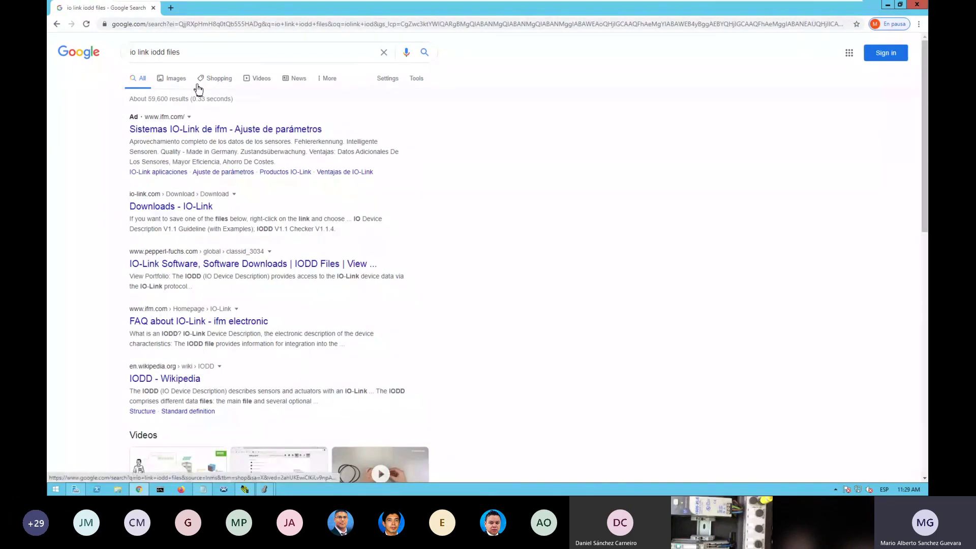
Step: Open the IO-Link Downloads page from the search results and go on to the IODDfinder database
click(194, 210)
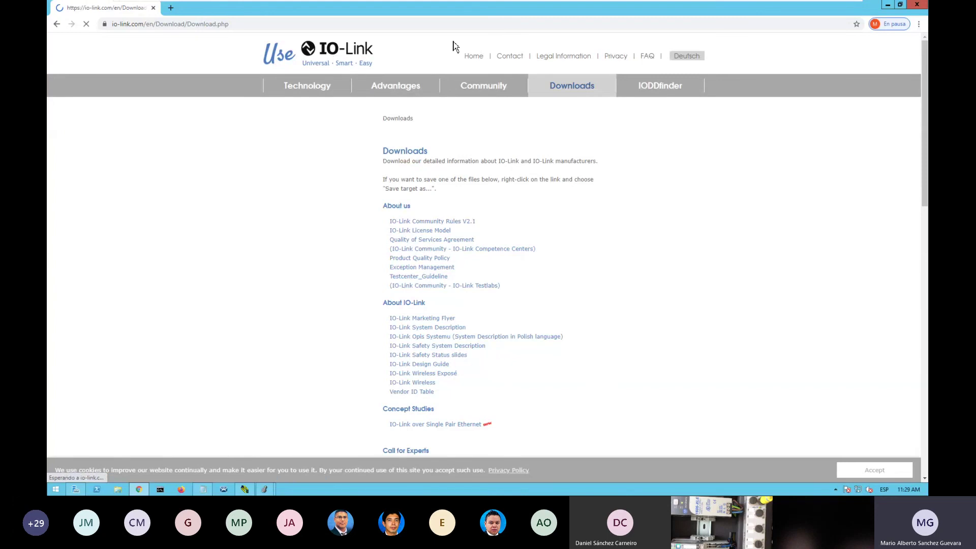
click(321, 55)
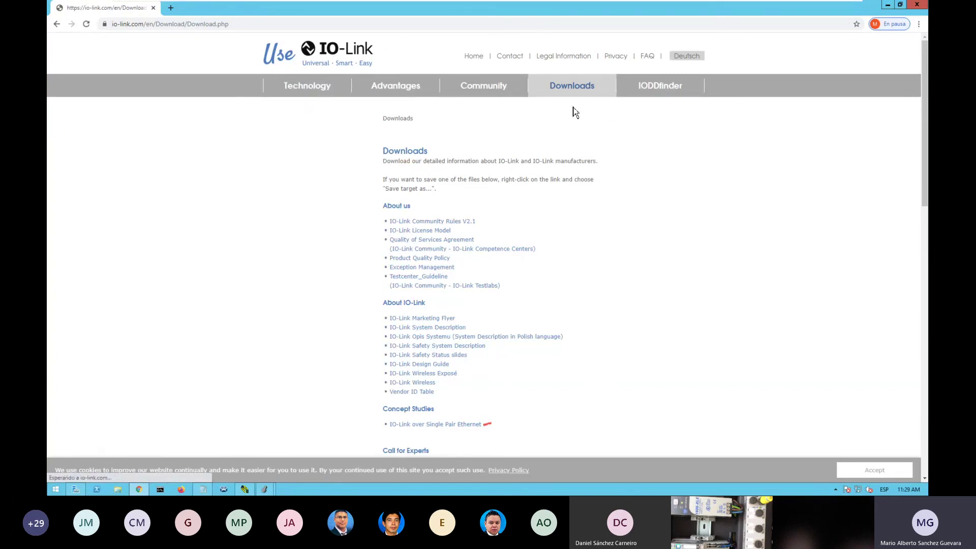
click(656, 91)
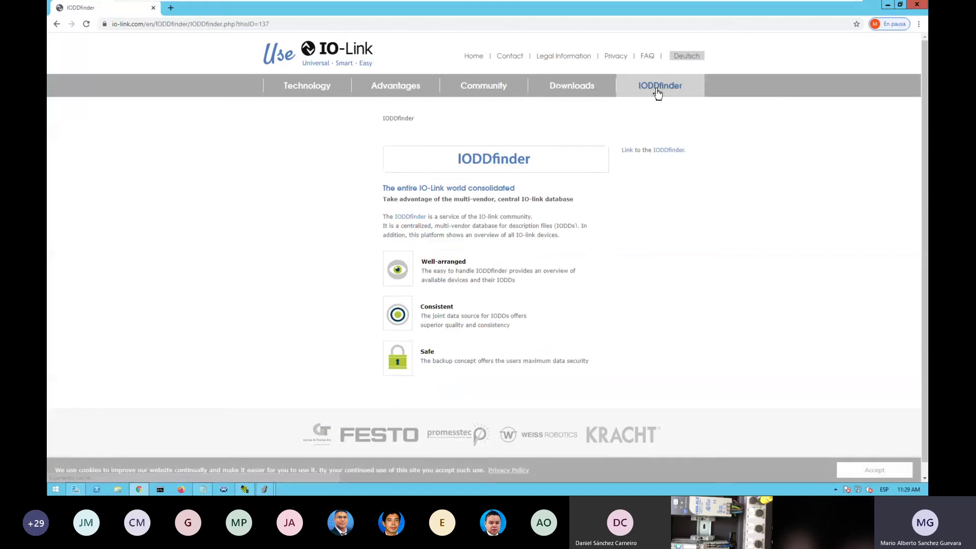
click(511, 161)
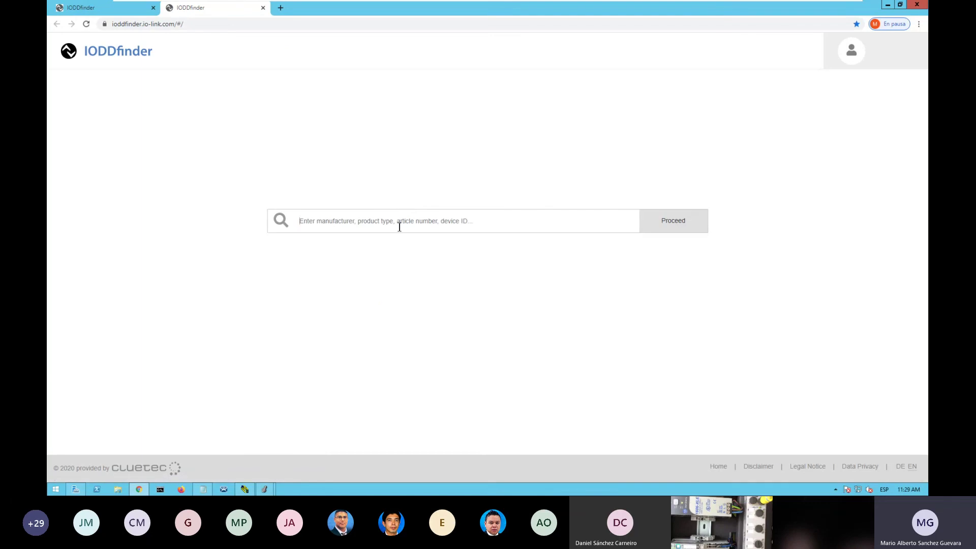
Step: Search IODDfinder for 871tm and look over the suggested product types and article numbers
click(425, 225)
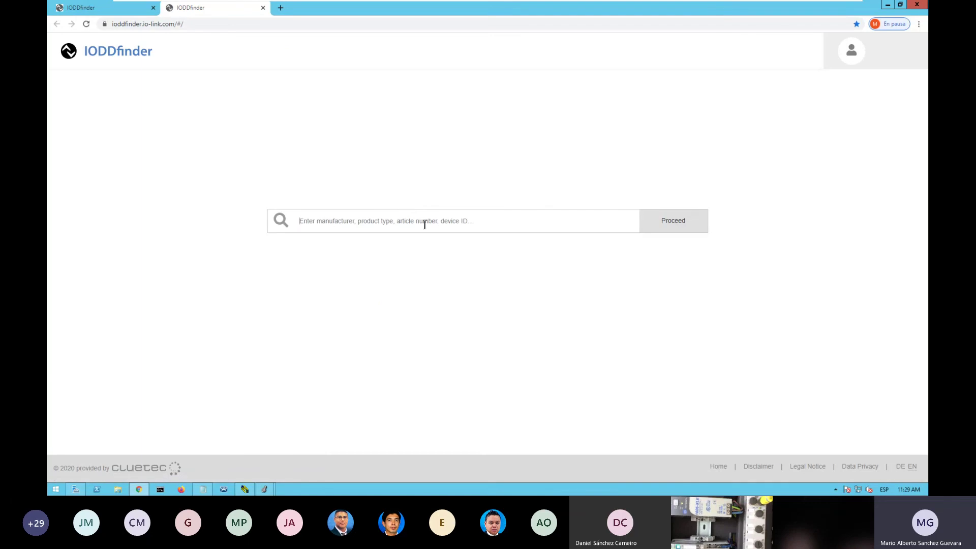
text(871)
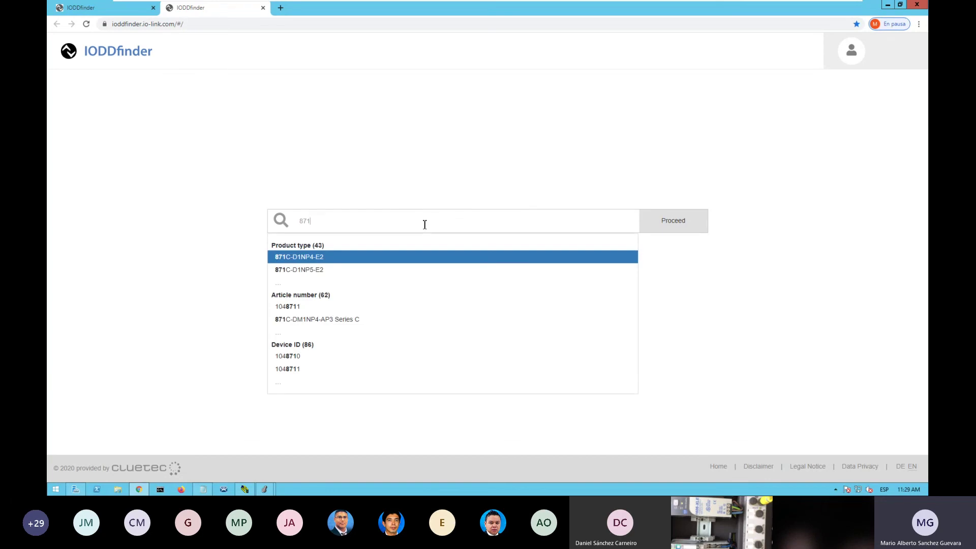
text(tm)
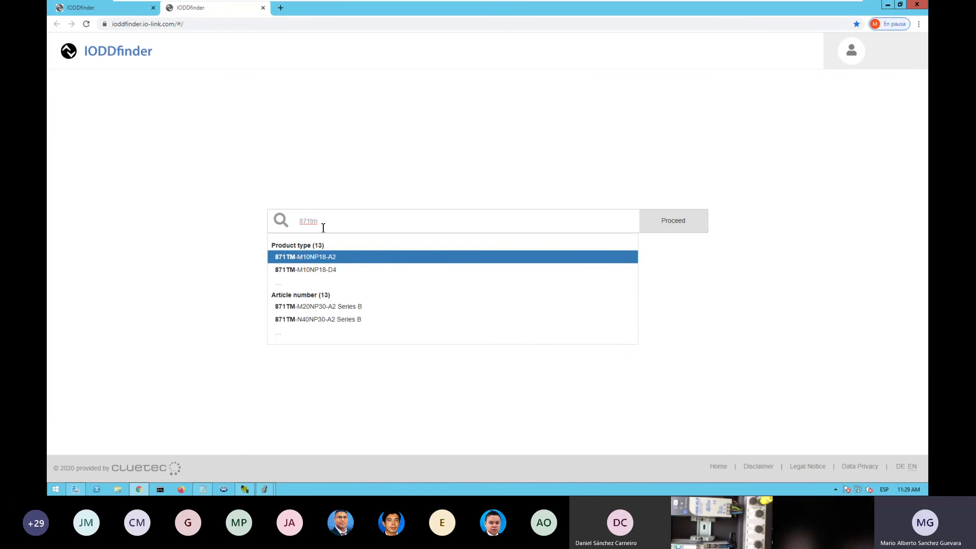
mouse_move(311, 222)
mouse_down()
mouse_move(300, 223)
mouse_move(321, 224)
mouse_up()
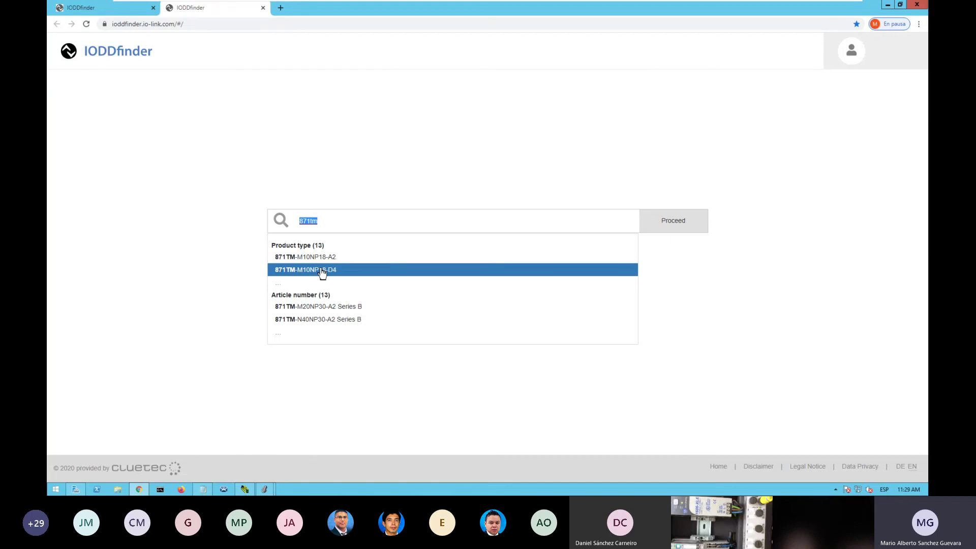
click(369, 221)
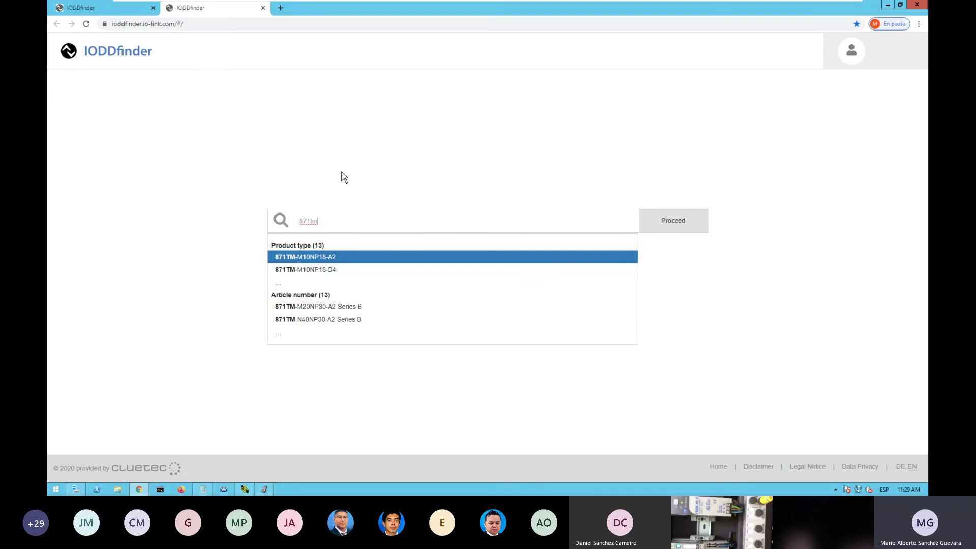
click(159, 25)
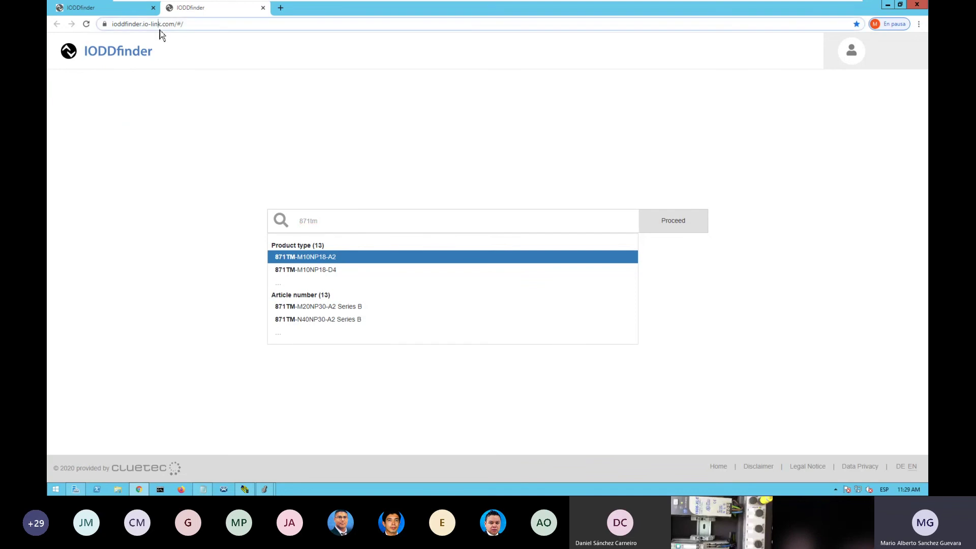
click(362, 221)
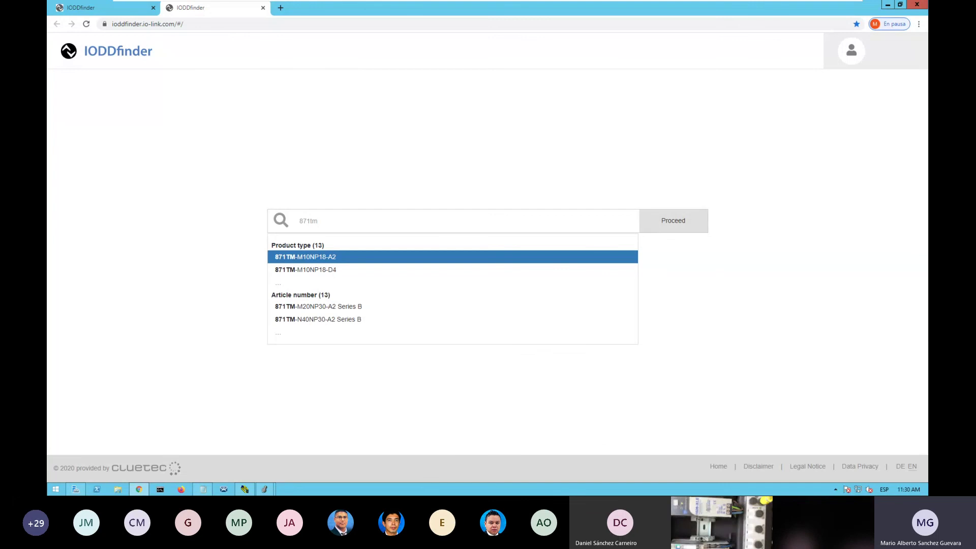
Step: Return to Logix Designer, leave channel 2 without a device and close the mIOlink001 module properties
click(888, 5)
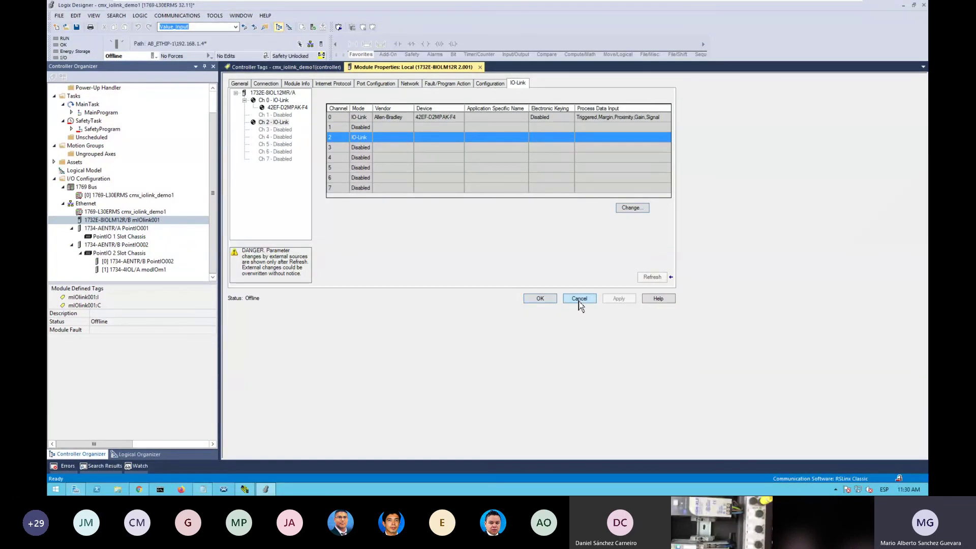
click(538, 301)
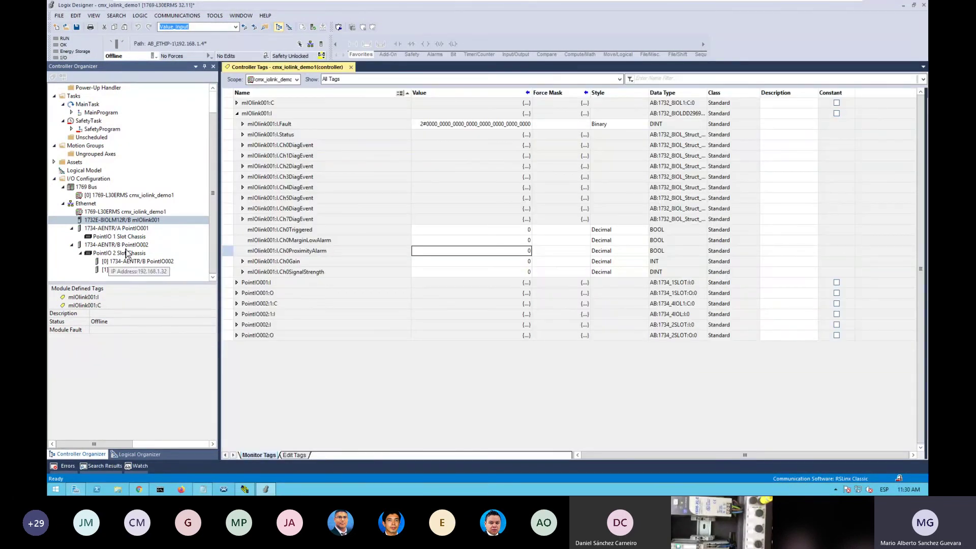
click(127, 245)
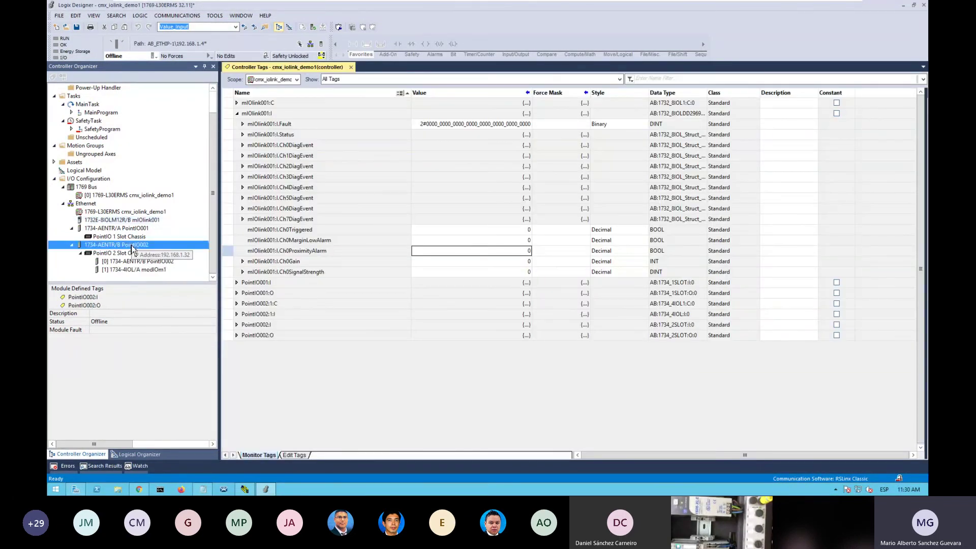
Step: Start adding a new module under the Ethernet network and filter the module catalog by 442g
click(94, 205)
right_click(94, 204)
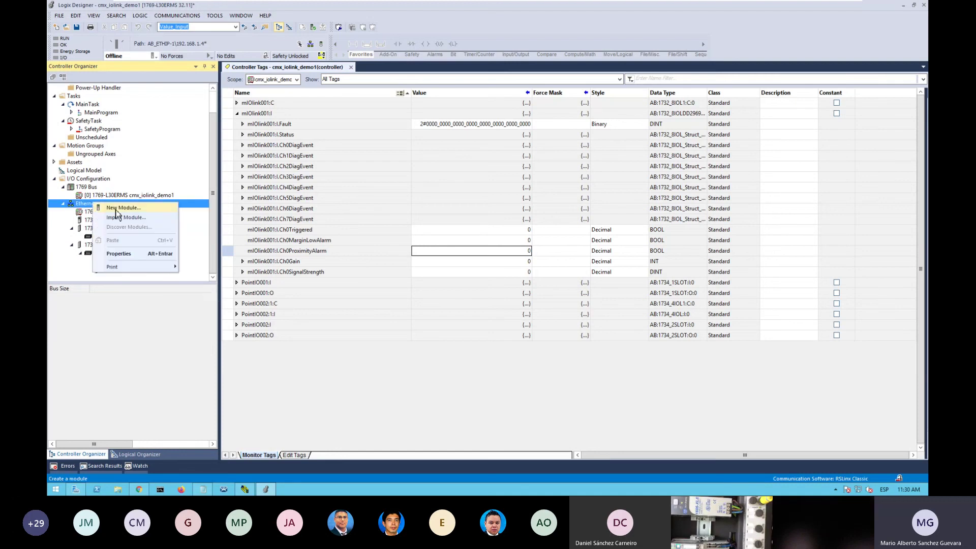
click(116, 209)
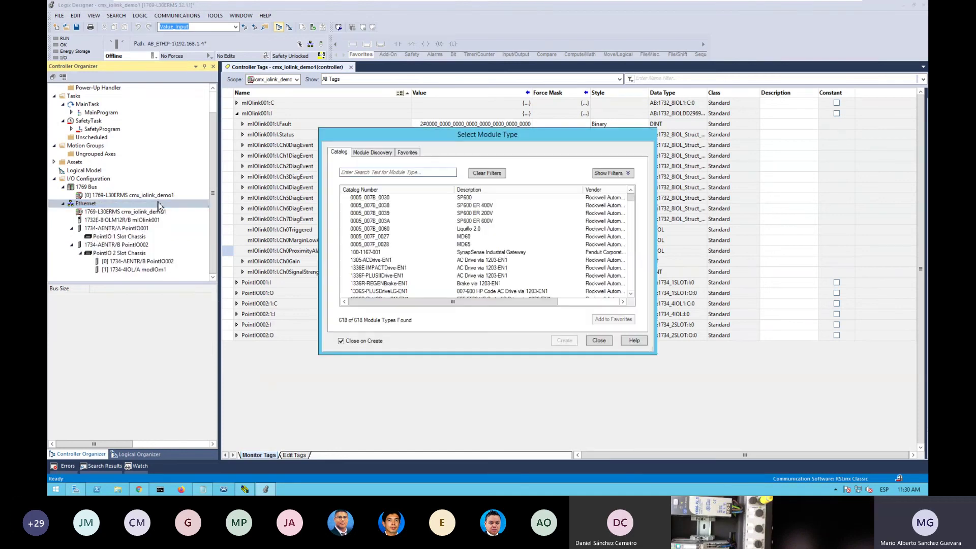
click(385, 172)
text(44)
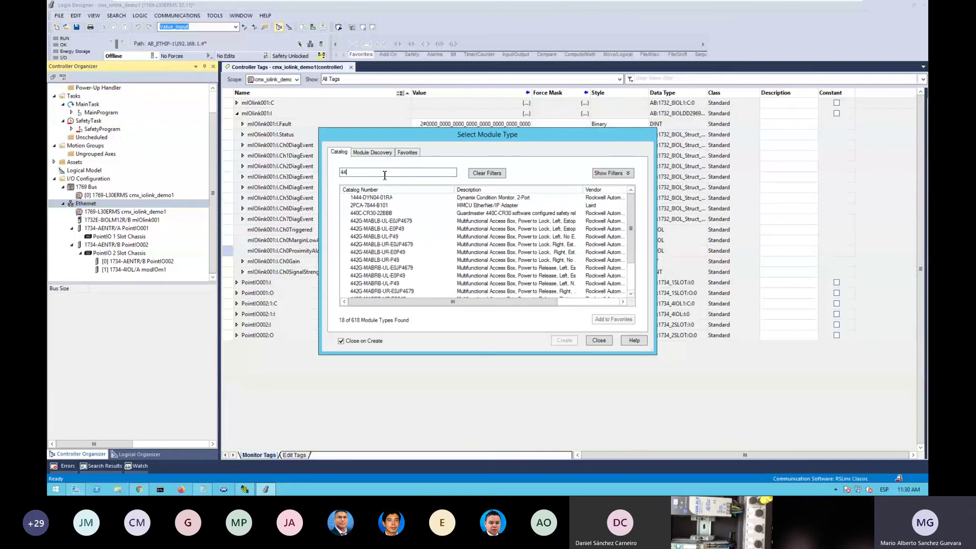
text(2g)
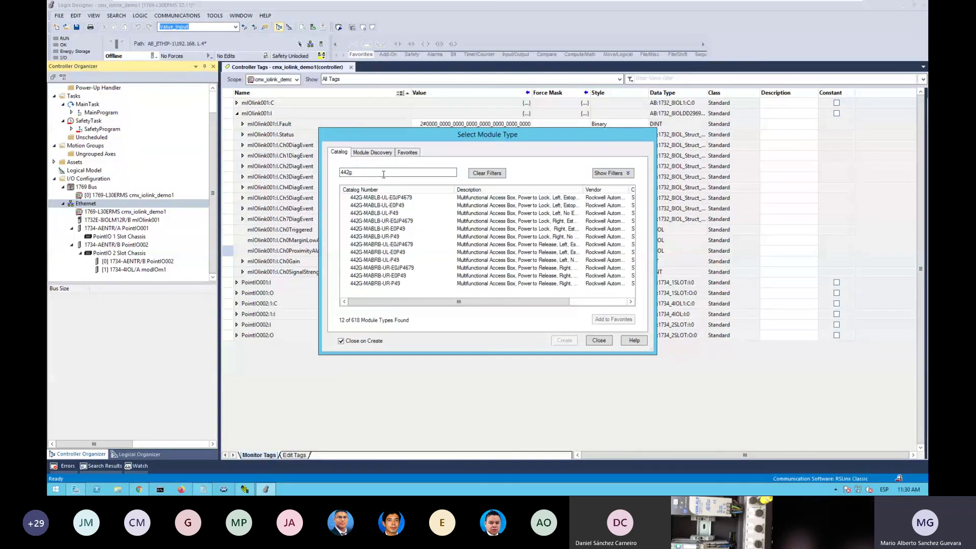
Step: Examine the 442G multifunctional access box variants, close the catalog without creating a module and select the Ch0SignalStrength tag
click(394, 230)
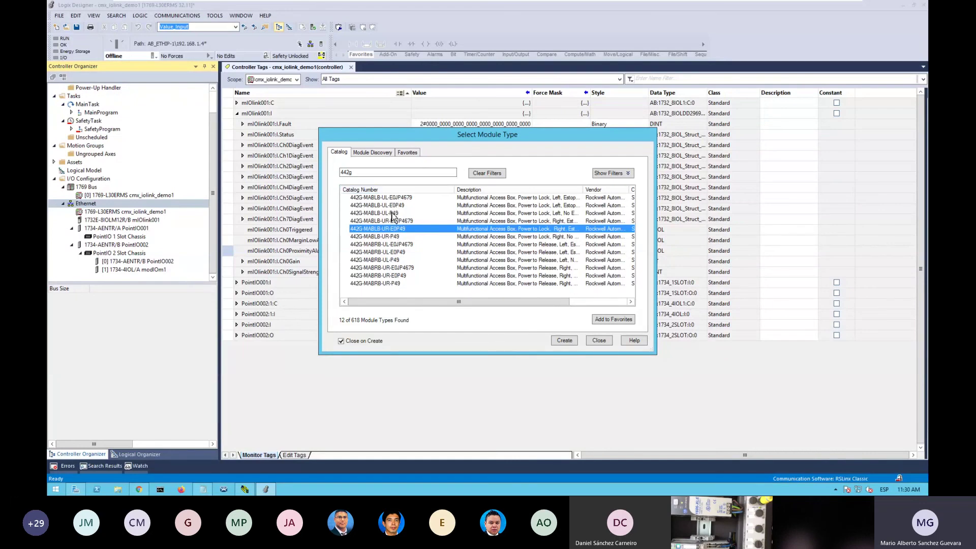
click(403, 198)
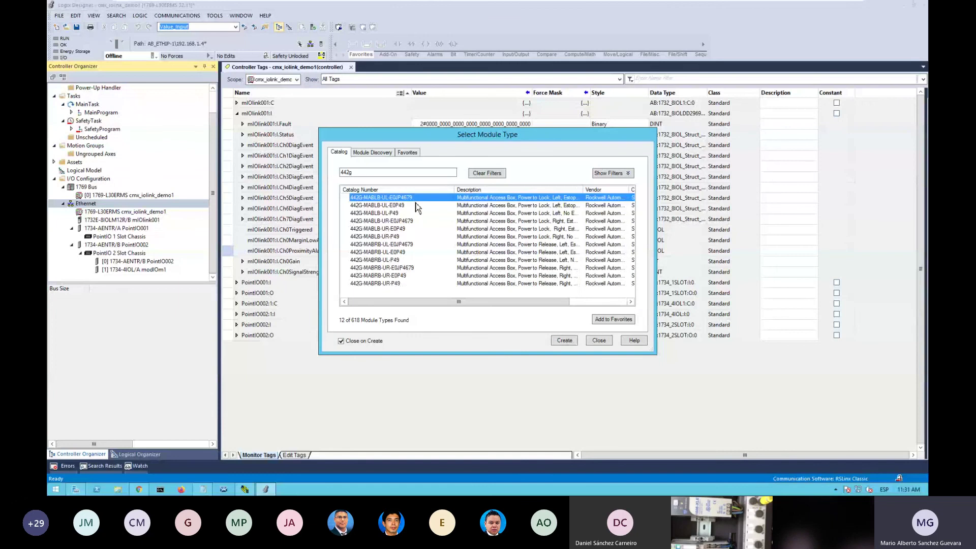
click(409, 221)
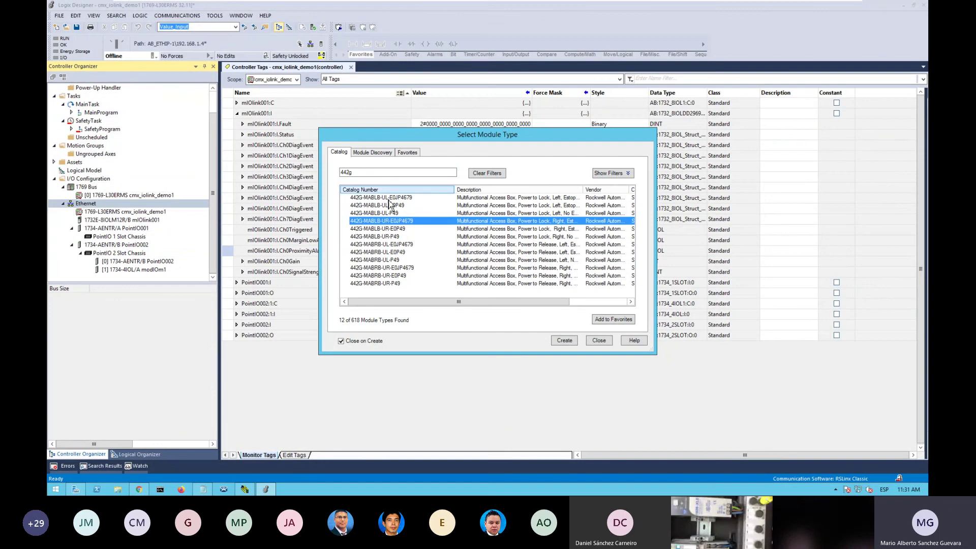
click(599, 342)
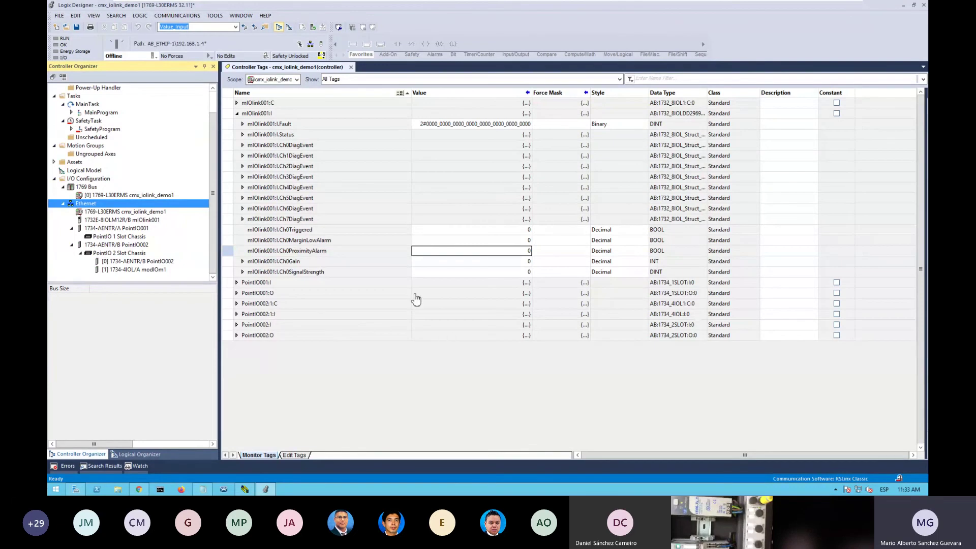
click(383, 272)
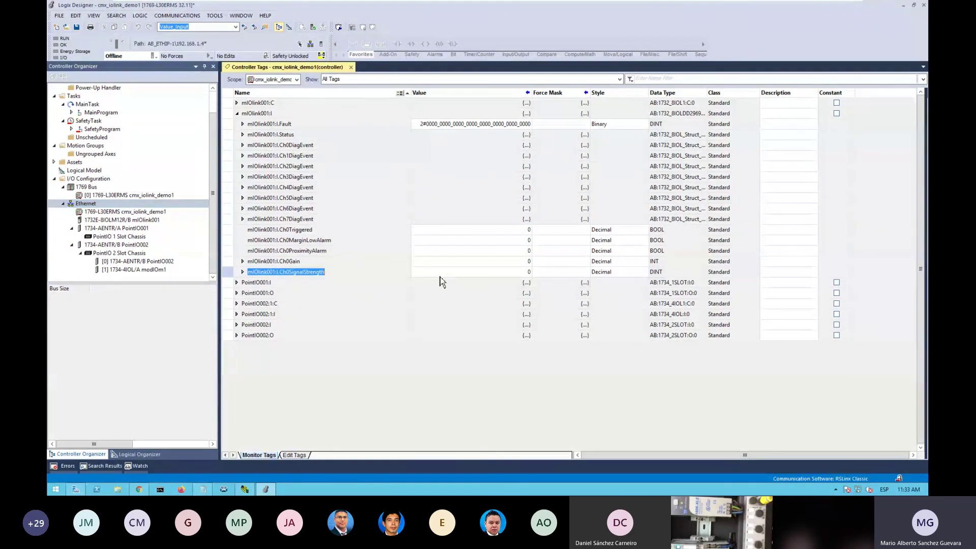
Step: Review the channel 0 process data tags of mIOlink001:I, including Ch0Triggered, Ch0MarginLowAlarm, Ch0ProximityAlarm and Ch0SignalStrength
click(445, 251)
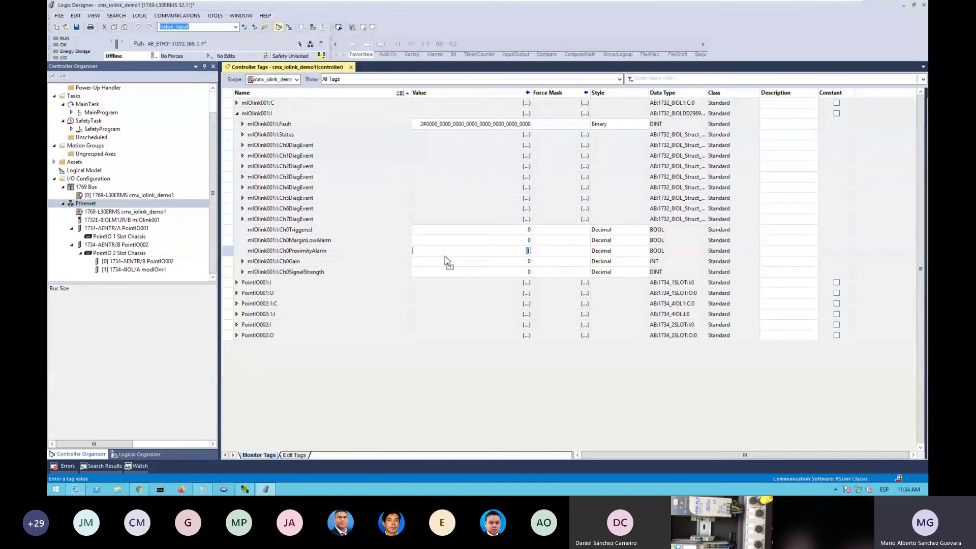
click(462, 230)
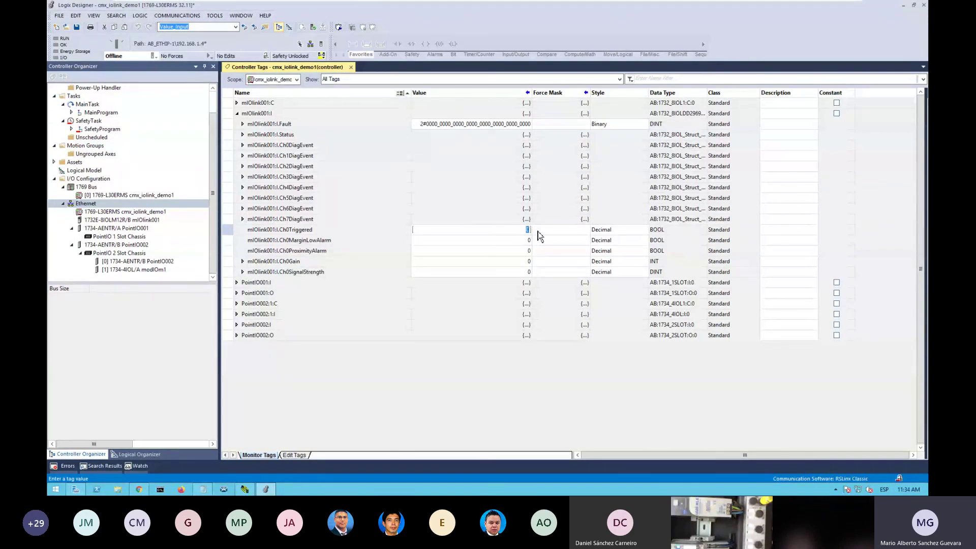
click(330, 275)
click(394, 252)
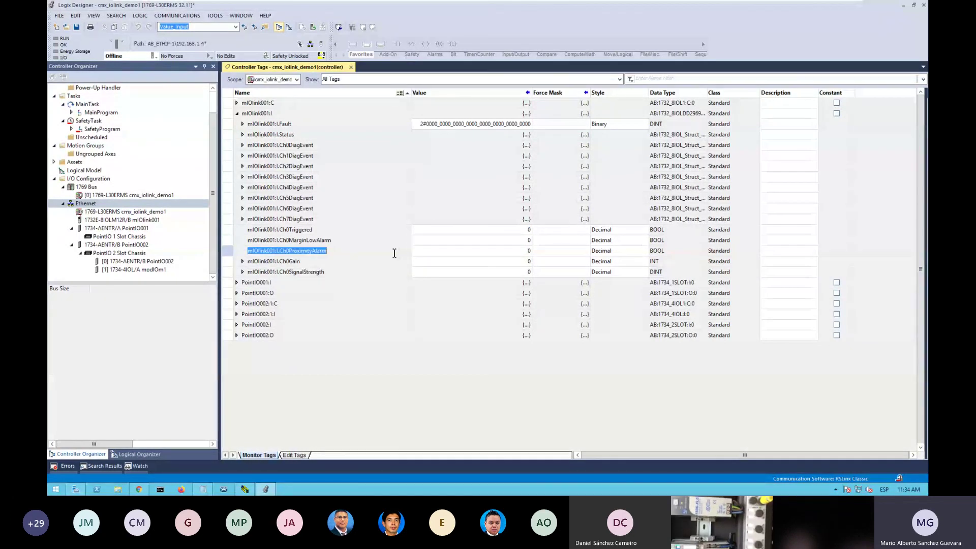
click(398, 239)
click(440, 229)
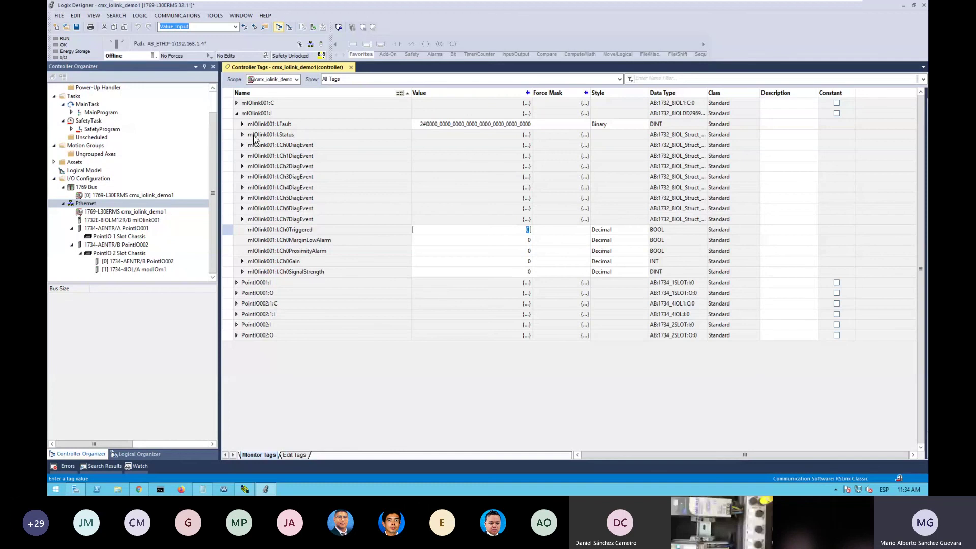
Step: Expand the Status and Fault members of mIOlink001:I to inspect their per-channel bits, collapsing each one after viewing
click(243, 135)
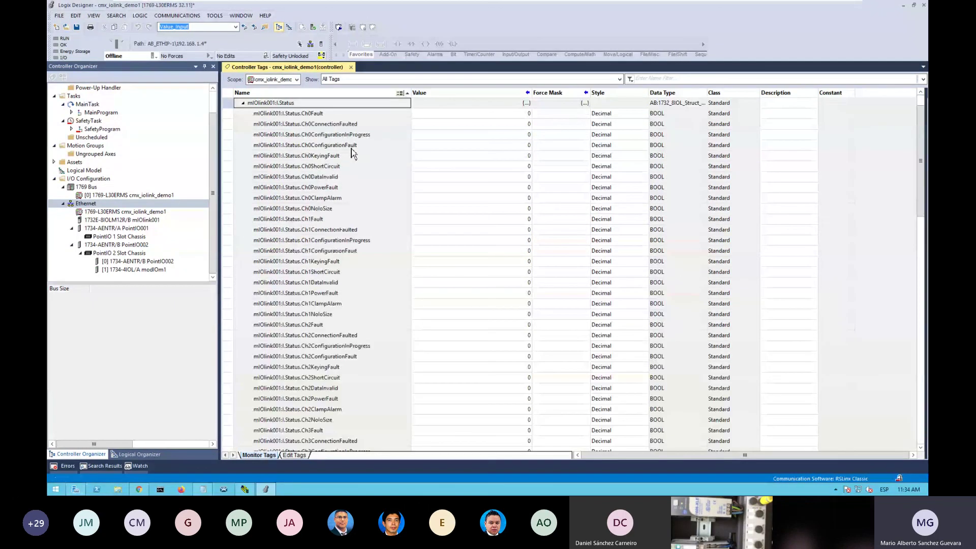
click(243, 102)
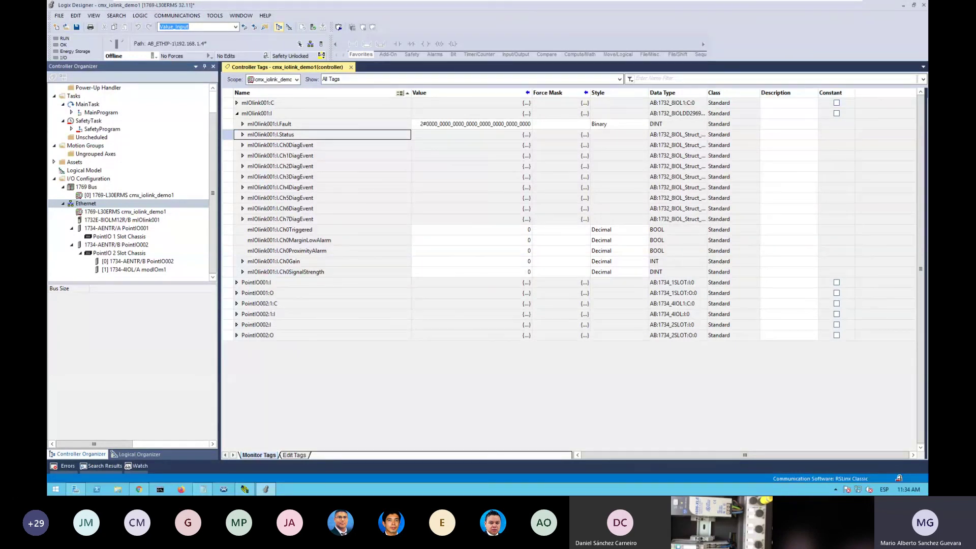
click(243, 125)
click(243, 105)
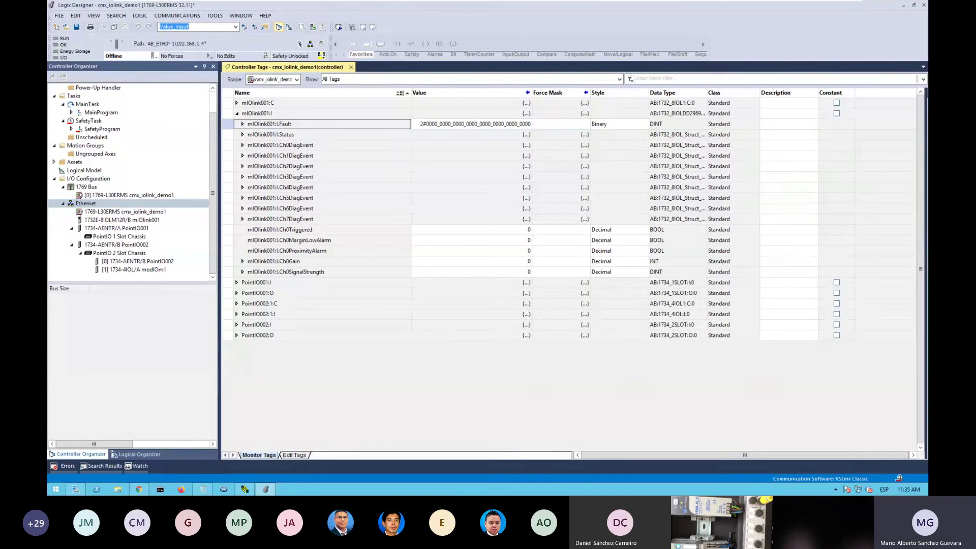
click(191, 20)
click(199, 61)
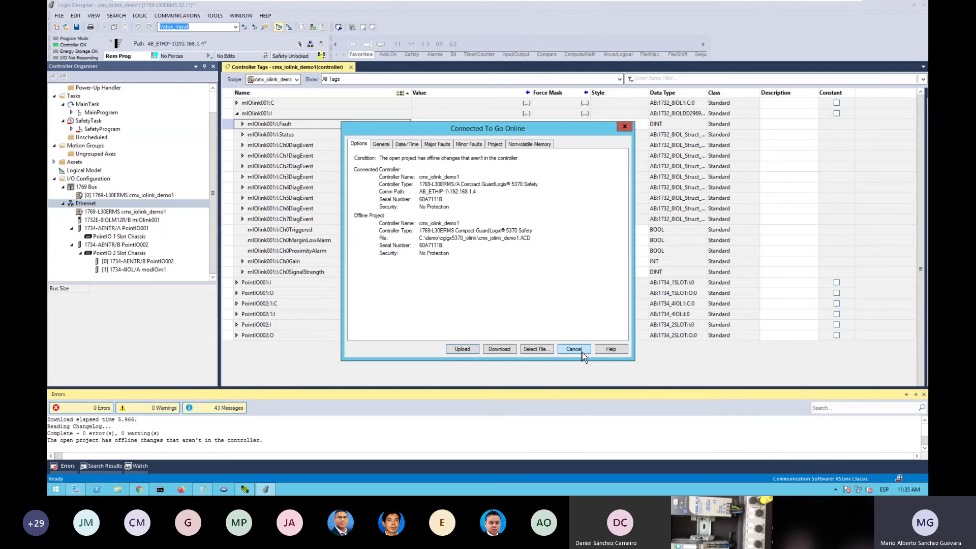
click(573, 349)
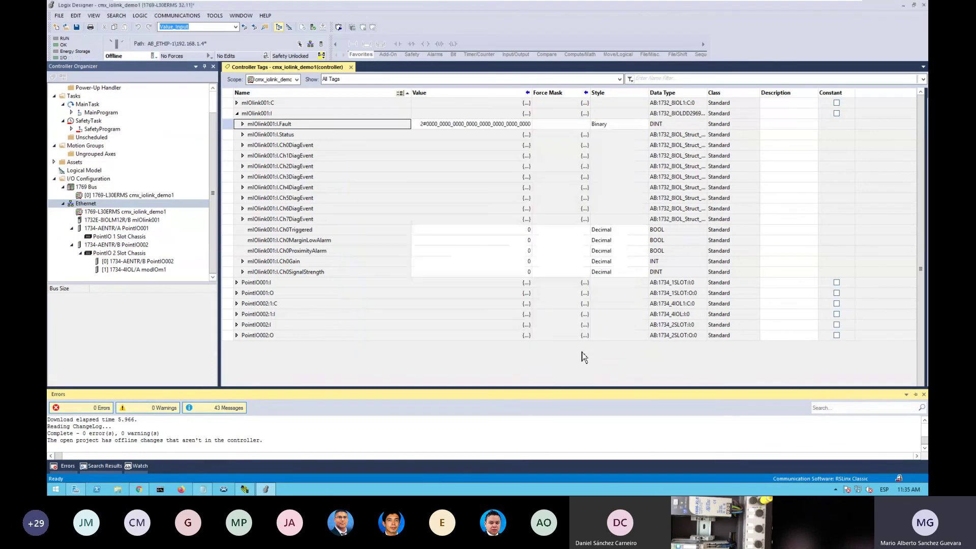
Step: Set channel 2 of the mIOlink001 module to Disabled in its module definition, accept the definition change and apply the module properties
click(124, 219)
right_click(123, 218)
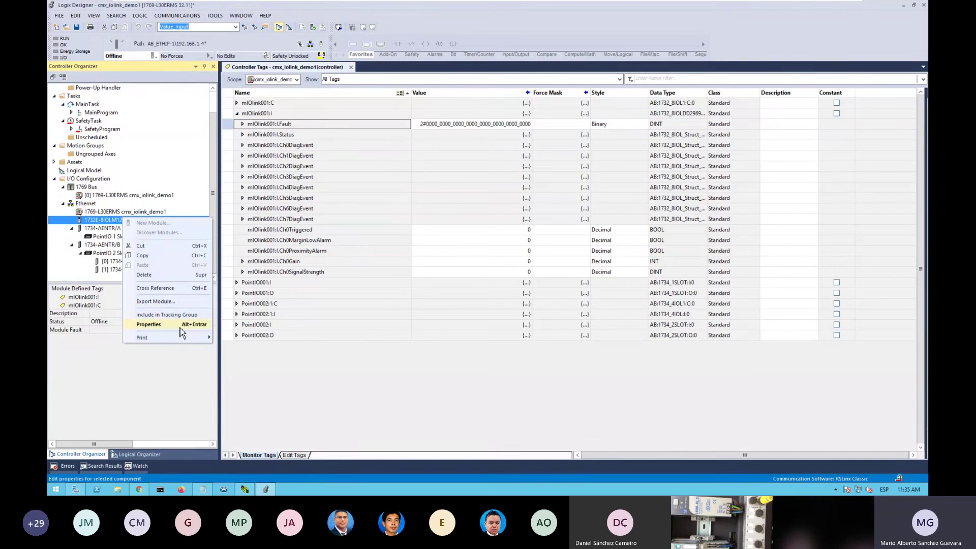
click(152, 325)
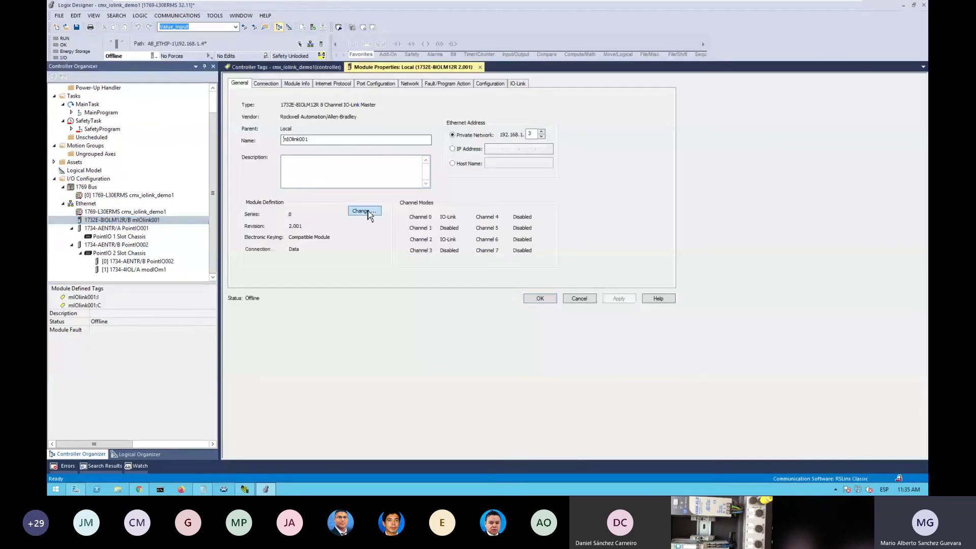
click(367, 212)
click(504, 251)
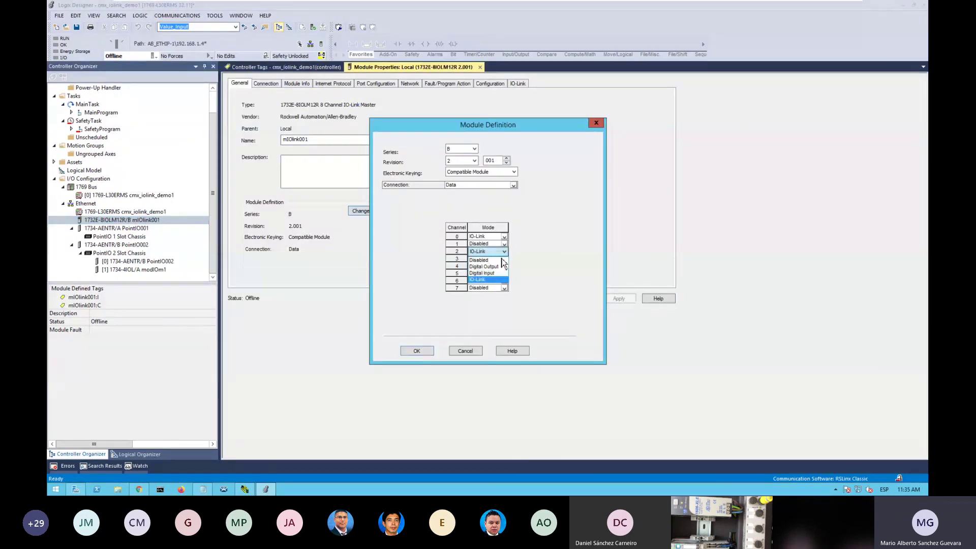
click(492, 269)
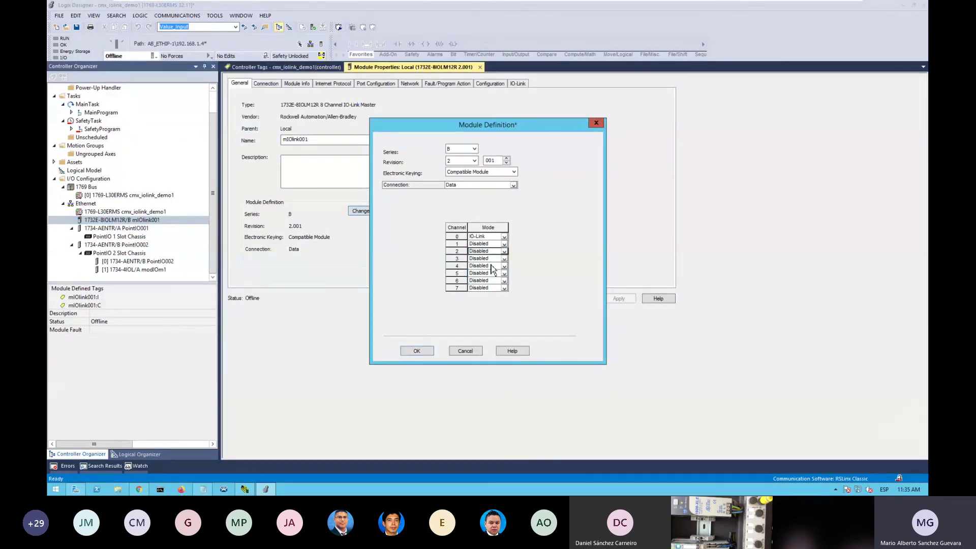
click(418, 354)
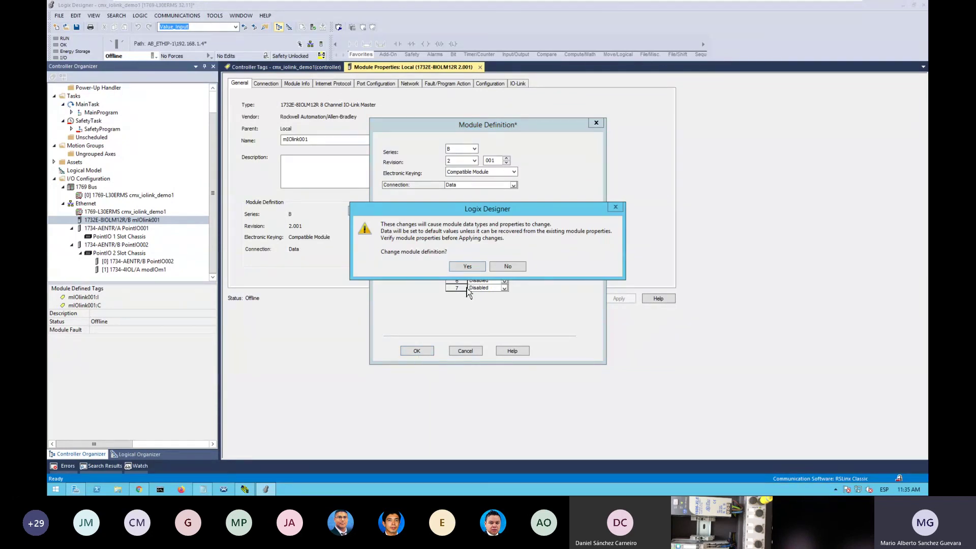
click(476, 264)
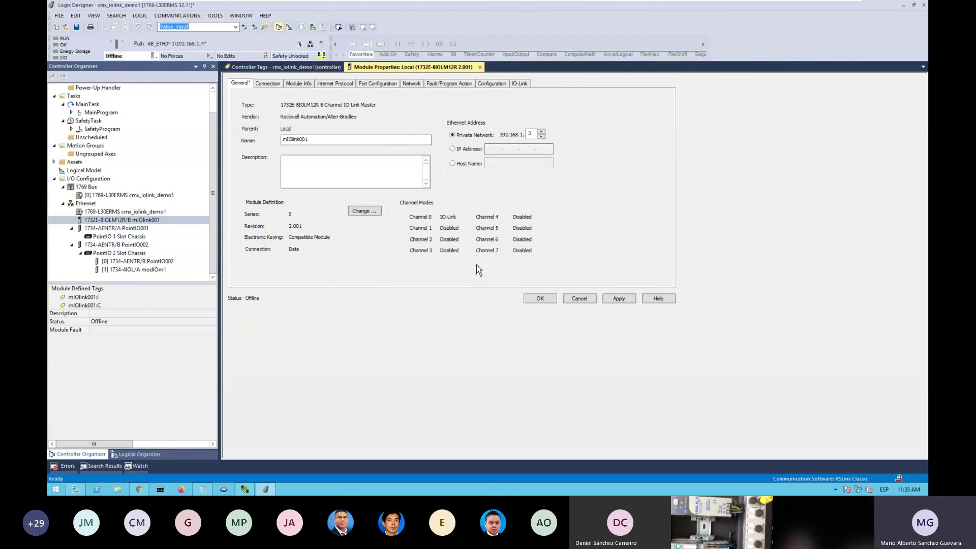
click(630, 300)
click(541, 300)
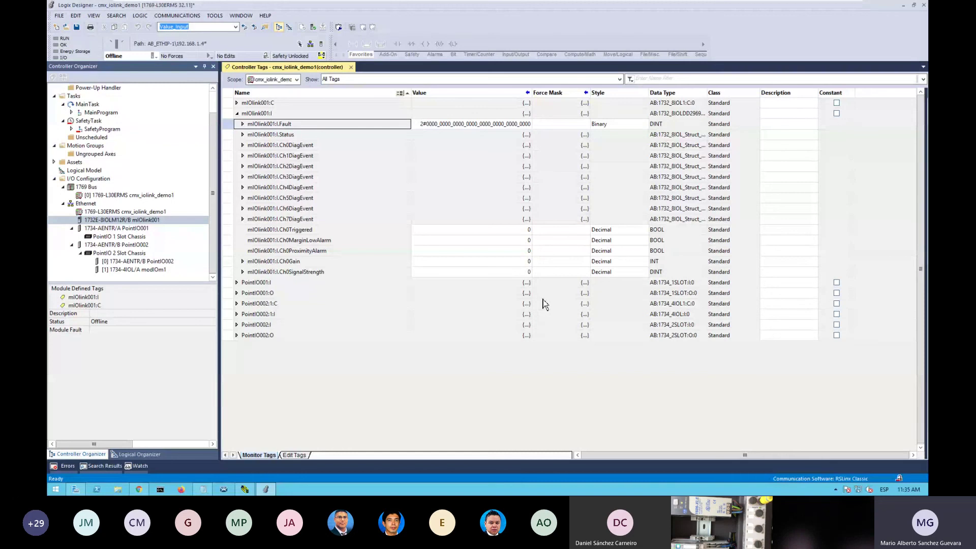
Step: Download the offline project cmx_iolink_demo1 to the connected controller
click(197, 16)
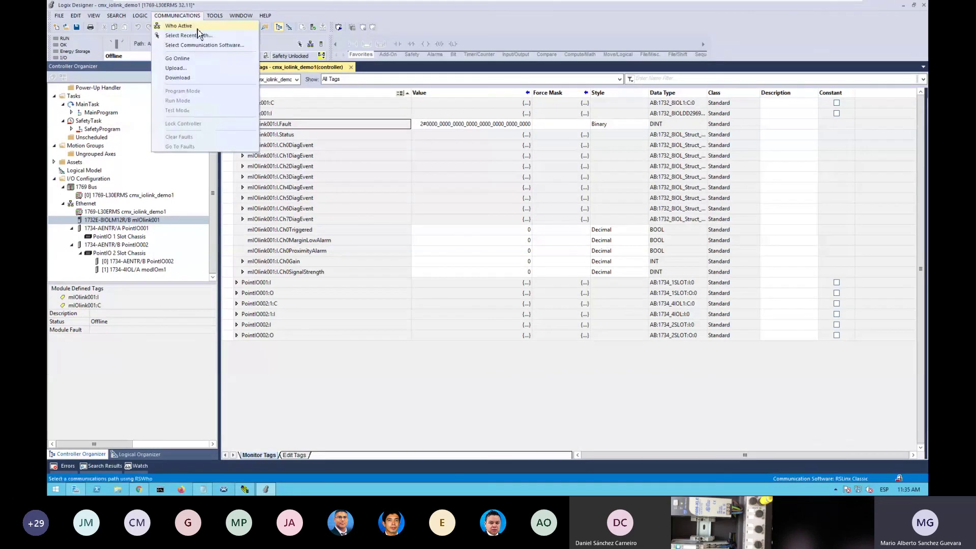
click(197, 77)
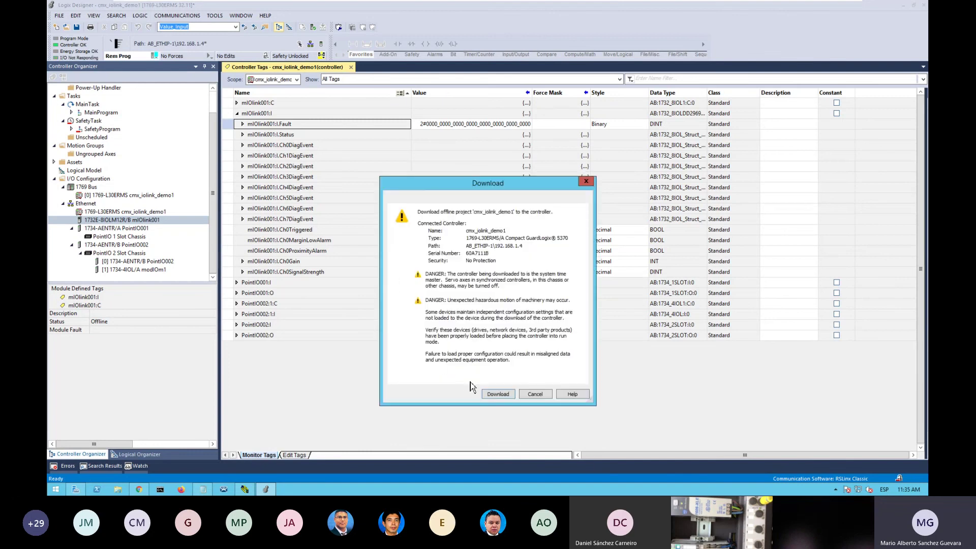
click(499, 397)
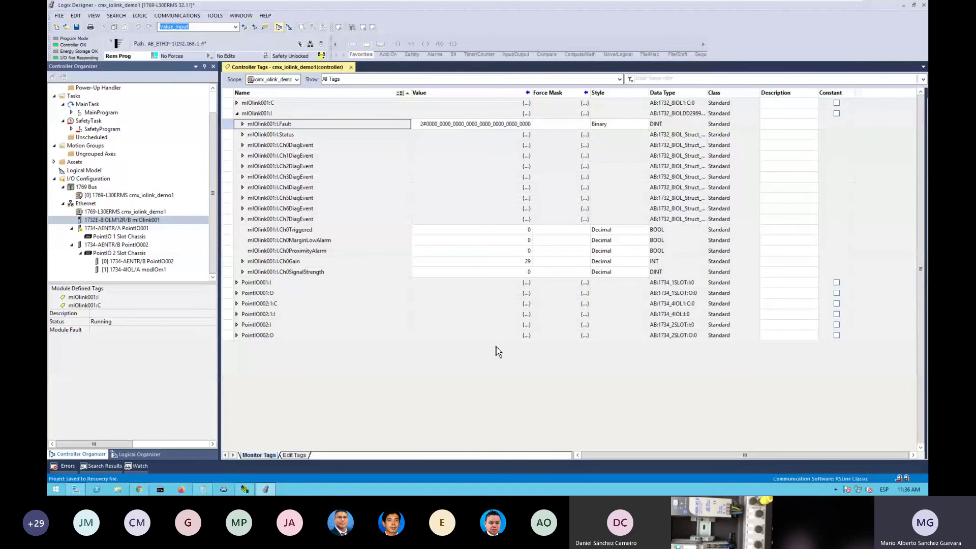
Step: Expand mIOlink001:I.Status and monitor the channel 0 fault, connection fault and configuration fault bits
click(243, 135)
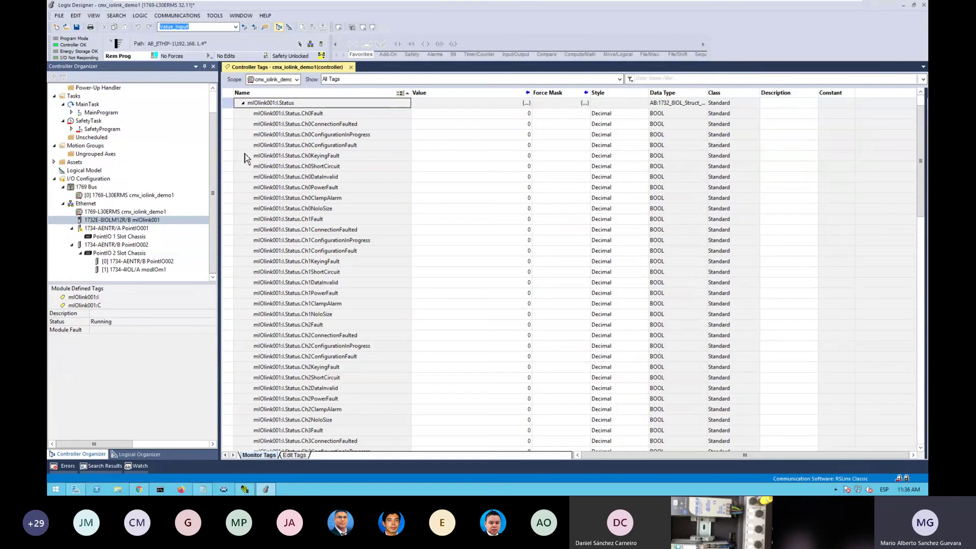
scroll(247, 157, up, 1)
click(391, 144)
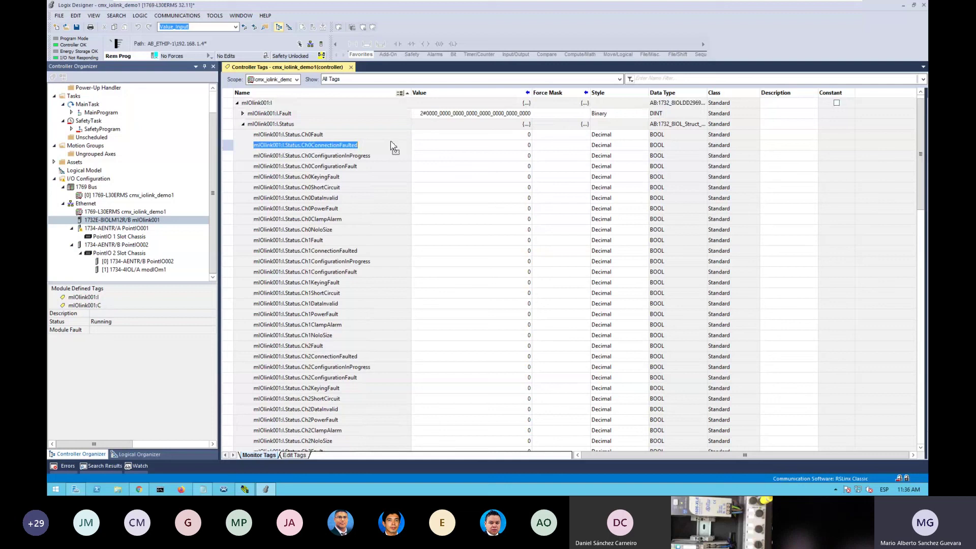
click(432, 149)
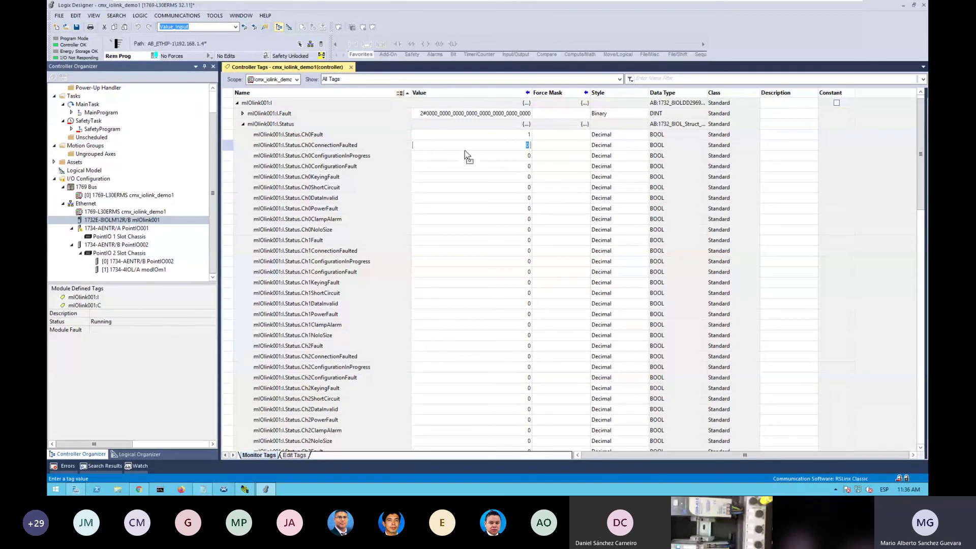
text(1)
key(Up)
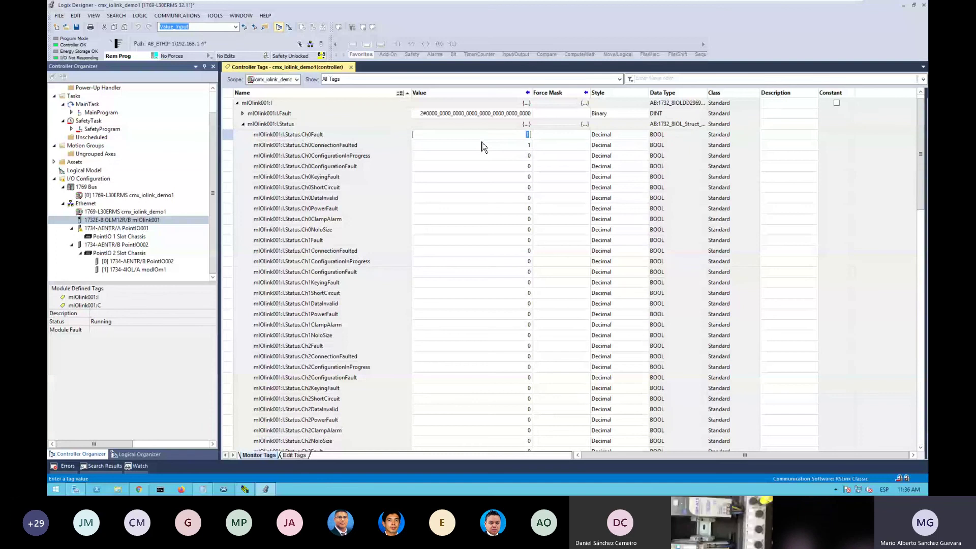
key(Down)
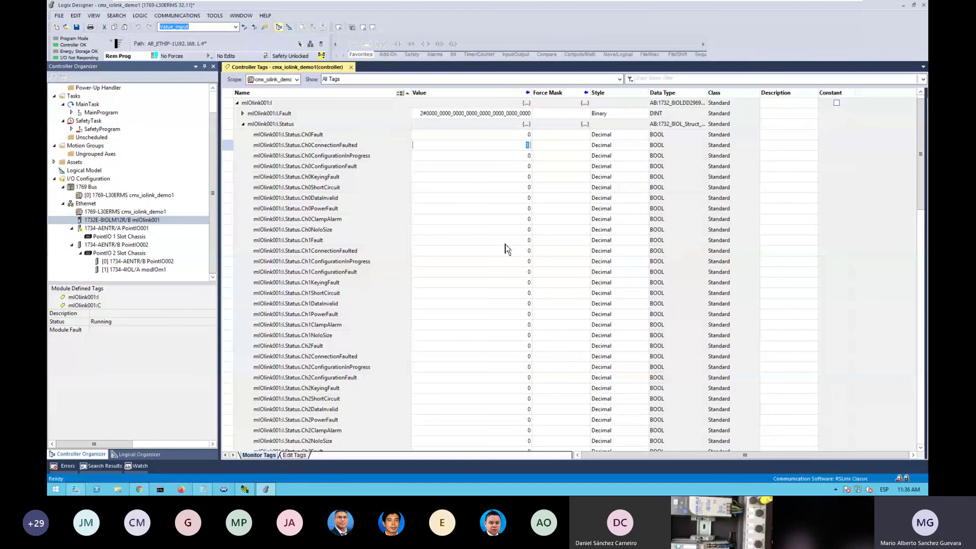
click(361, 166)
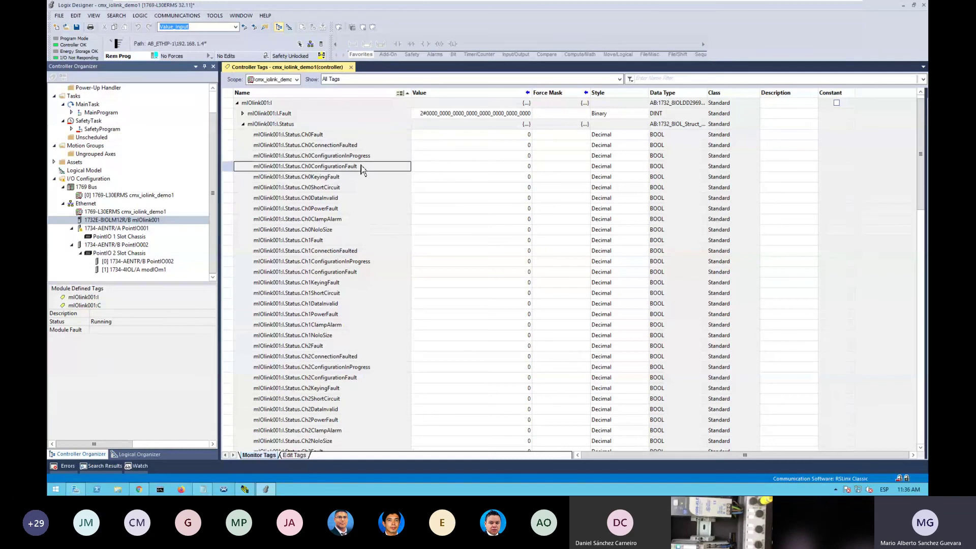